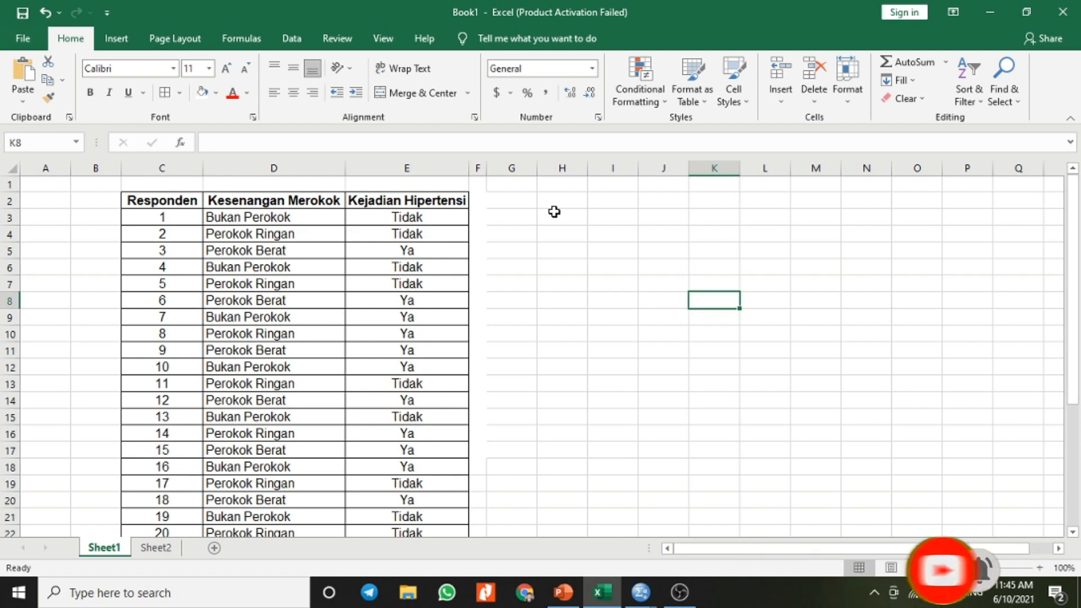
# Step: Enter the category label Bukan Perokok "1) in cell H3 beside the respondent table
pyautogui.click(556, 215)
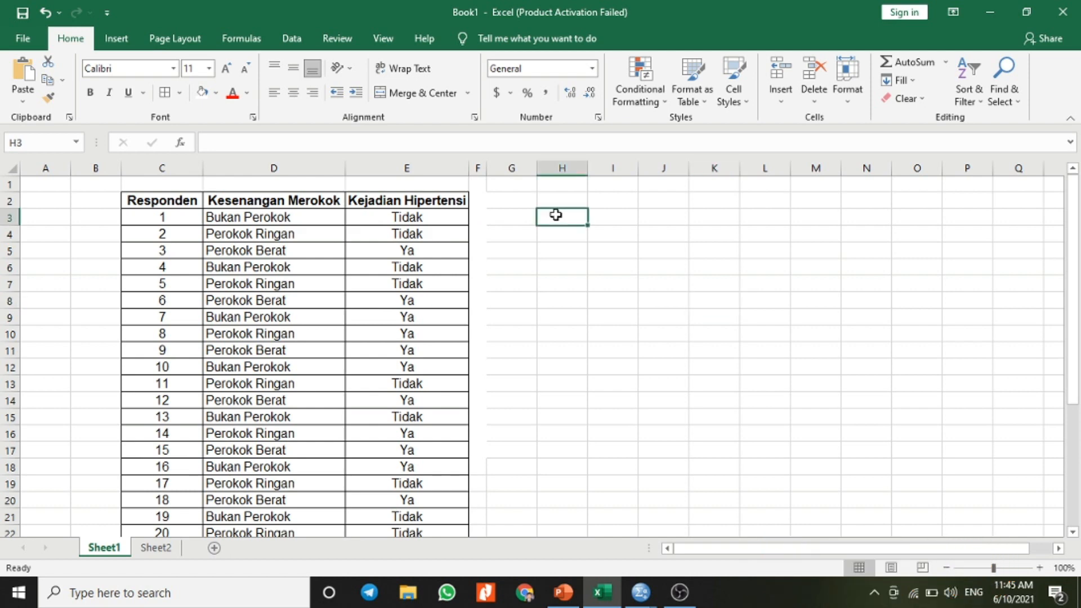
pyautogui.write('Bukan Perok')
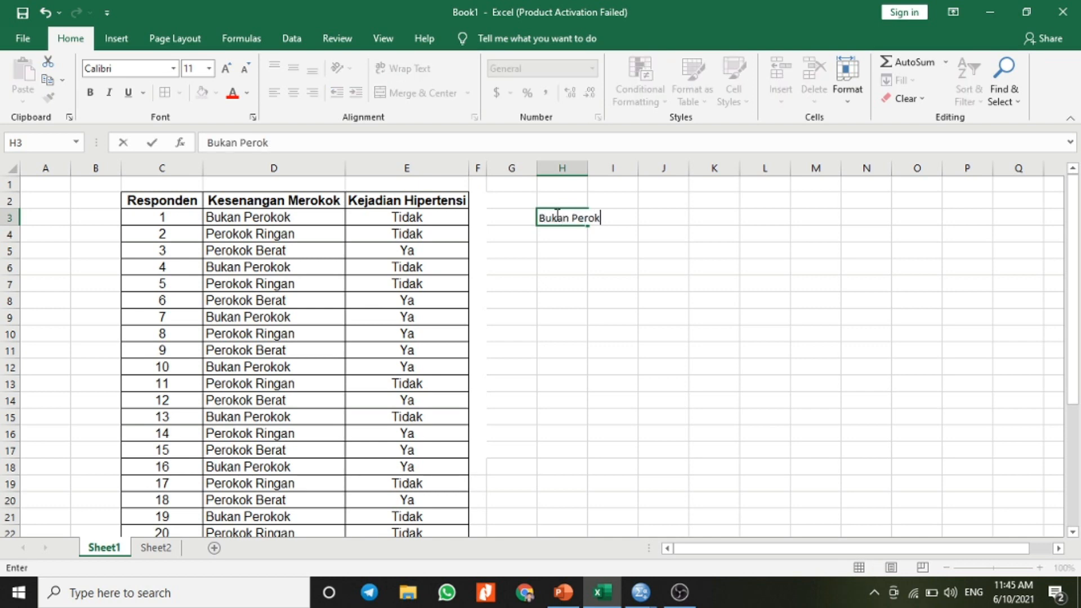
pyautogui.write('ok')
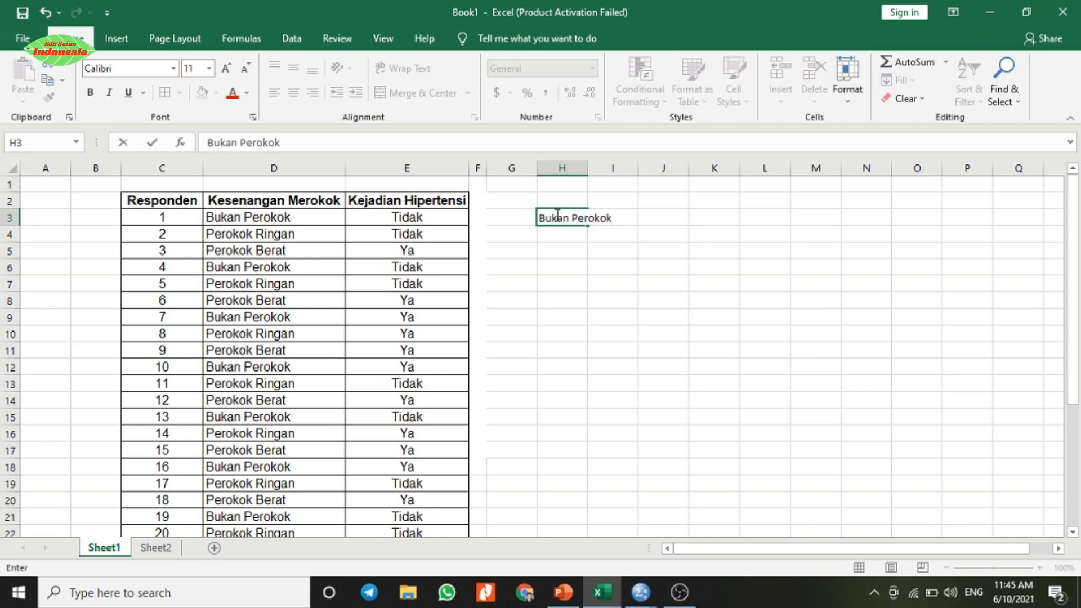
pyautogui.write(' "1')
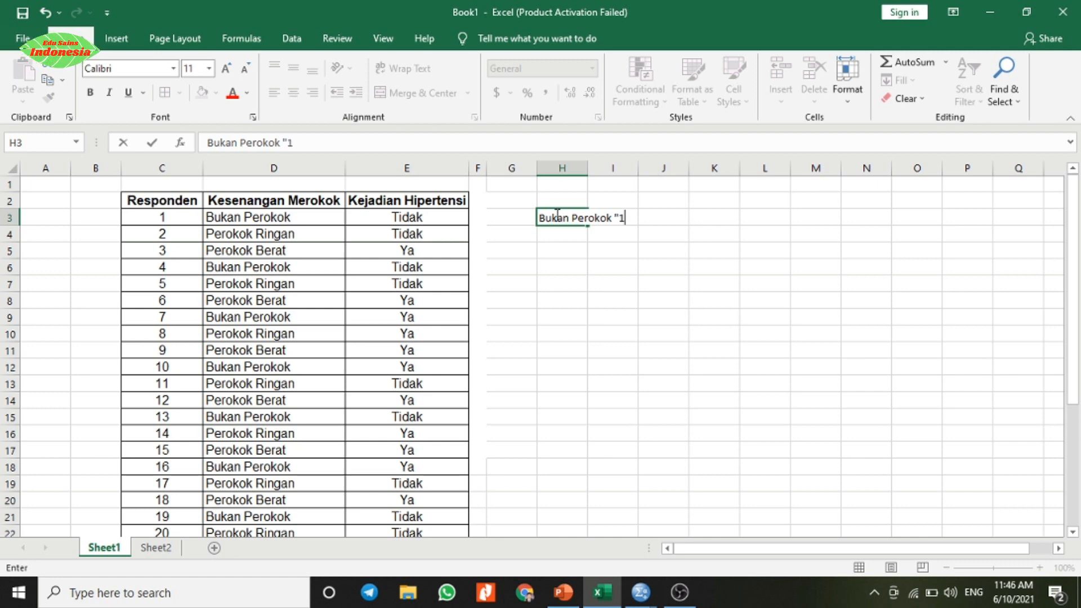
pyautogui.press('Return')
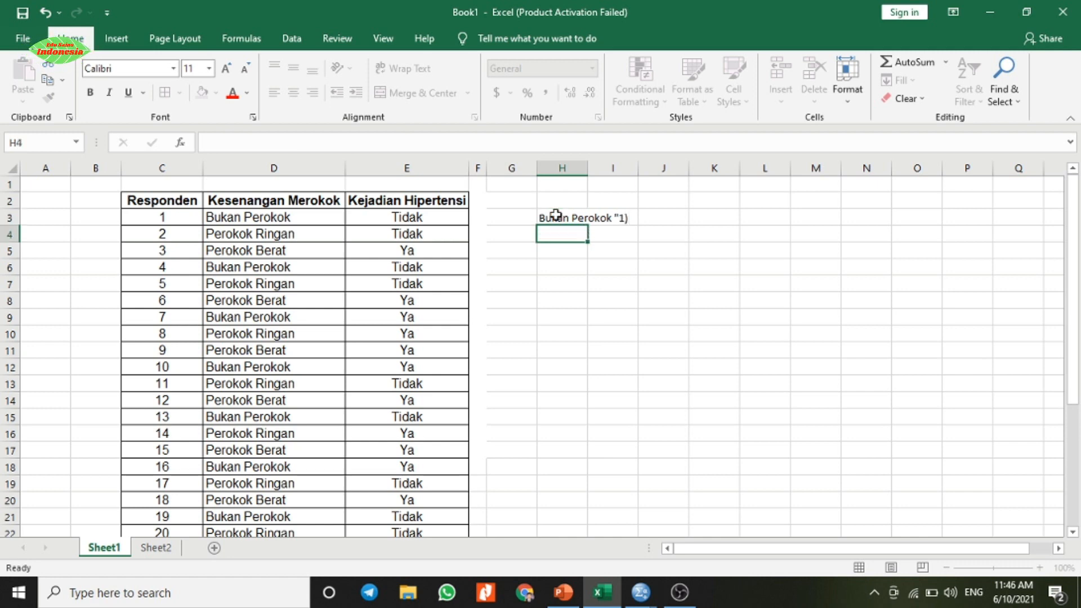
# Step: Enter the category label Perokok Ringan "2" in cell H4
pyautogui.write('Pero')
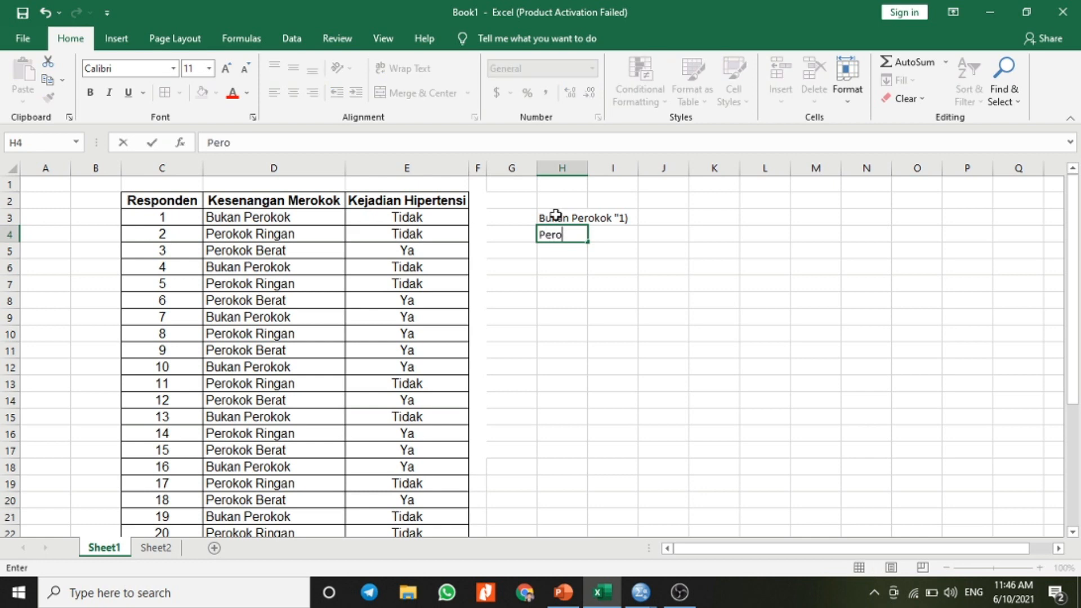
pyautogui.write('kok Ringan ')
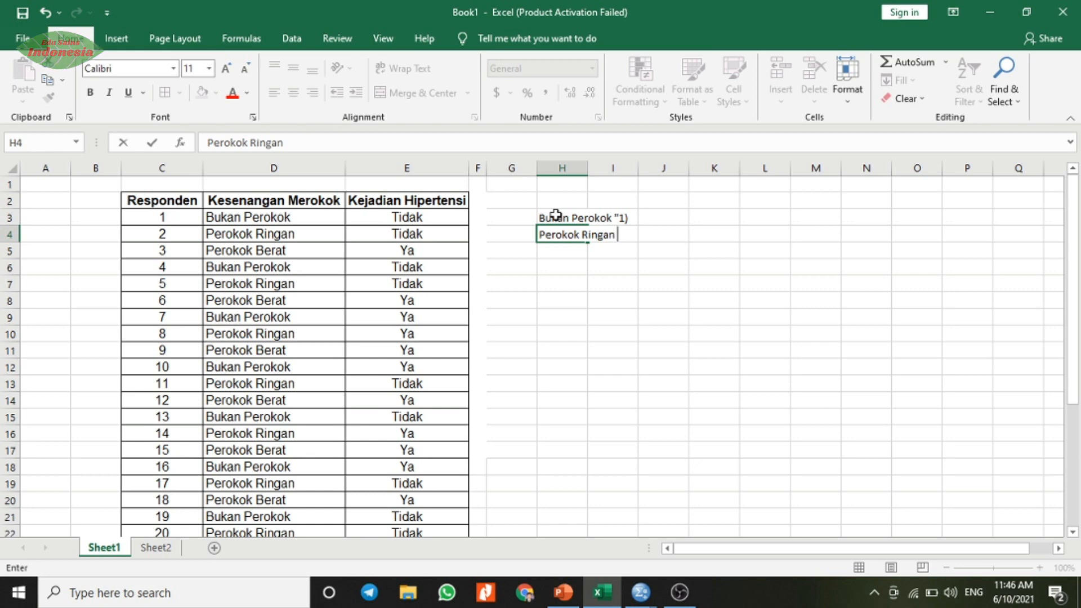
pyautogui.write('"2')
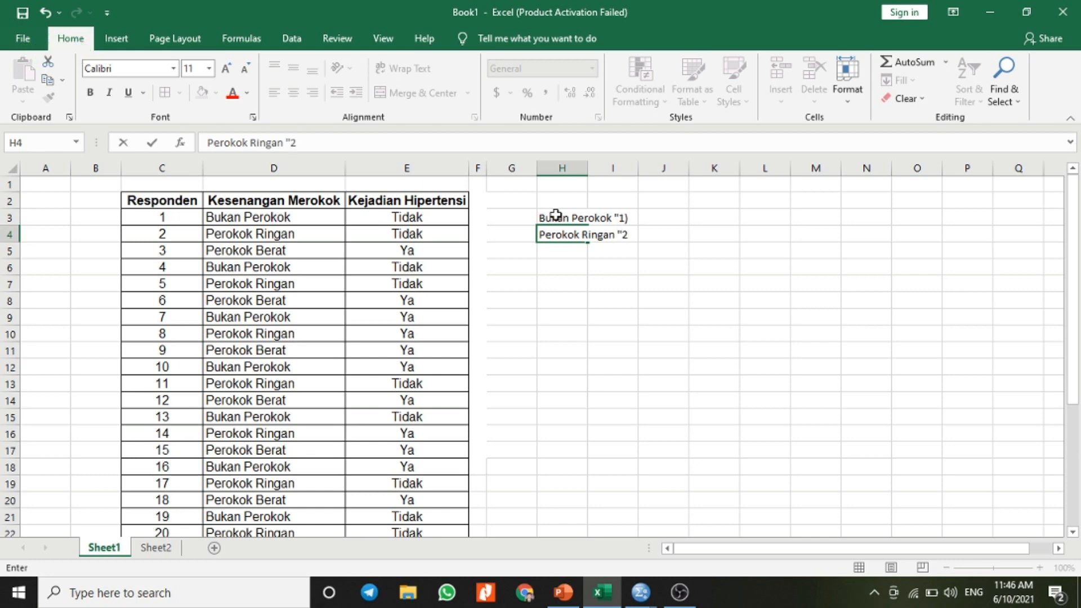
# Step: Correct the closing character of the label in H3 so it reads Bukan Perokok "1"
pyautogui.doubleClick(622, 217)
pyautogui.click(569, 216)
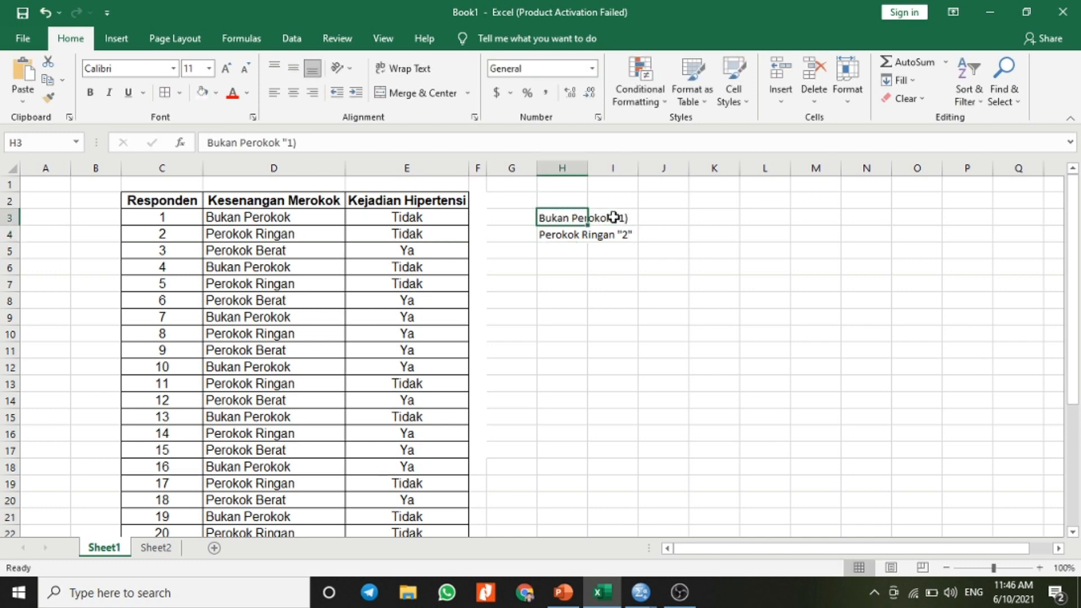
pyautogui.click(307, 142)
pyautogui.press('BackSpace')
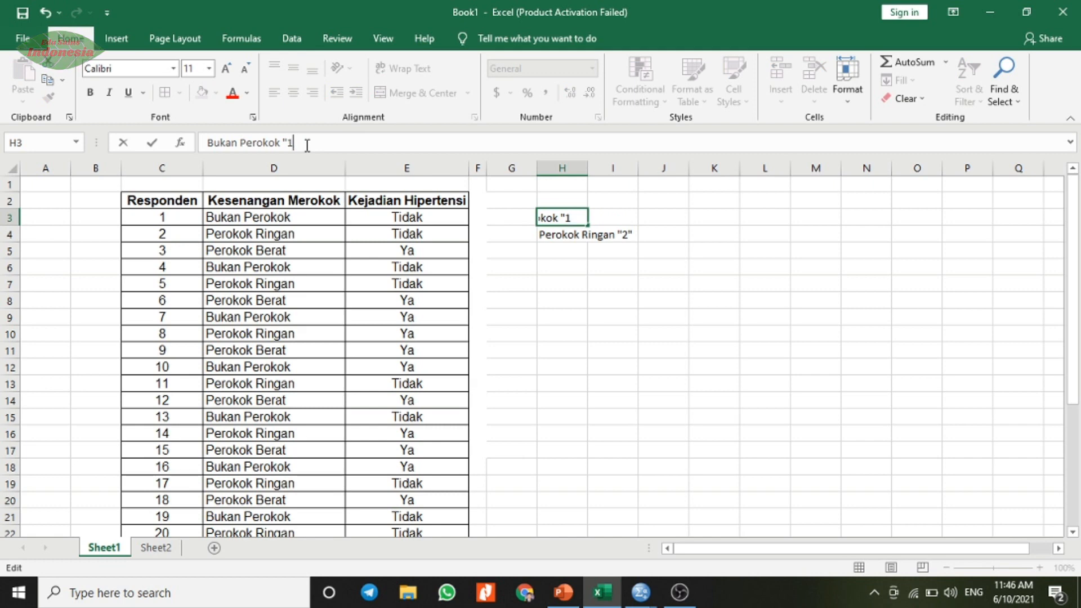
pyautogui.write('"')
pyautogui.press('BackSpace')
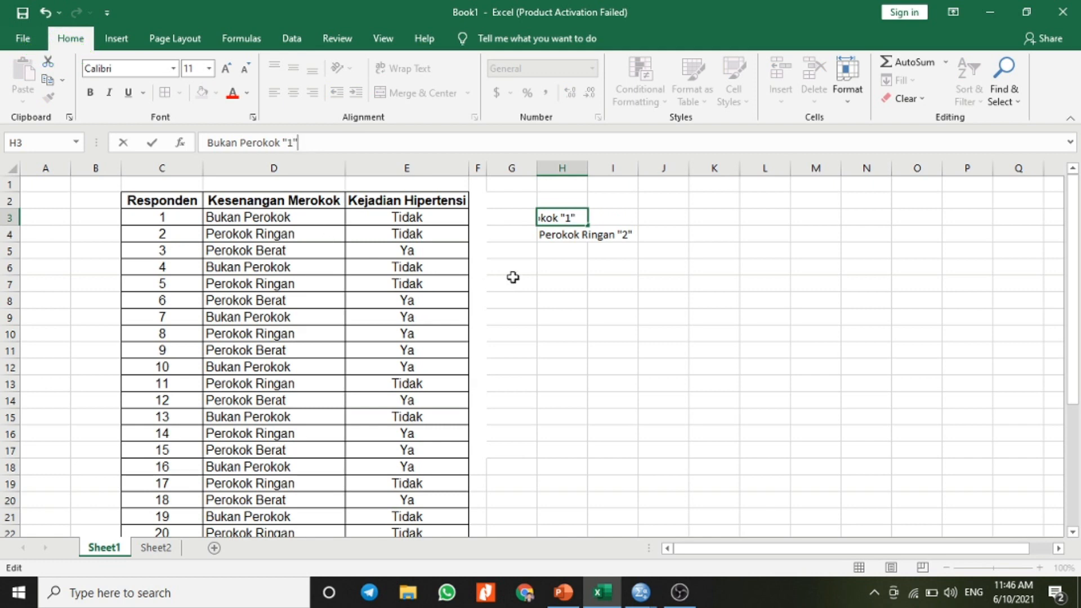
pyautogui.click(565, 250)
# Step: Copy the Perokok Ringan label from H4 down into H5, and change H4 to Perokok Berat"3"
pyautogui.click(569, 234)
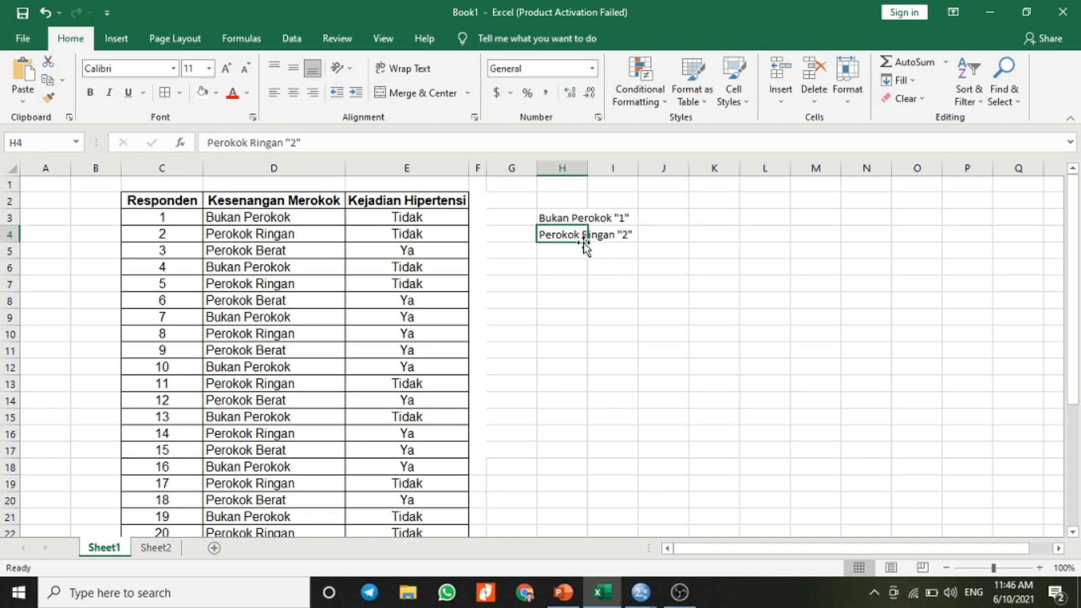
pyautogui.moveTo(587, 244); pyautogui.dragTo(586, 259)
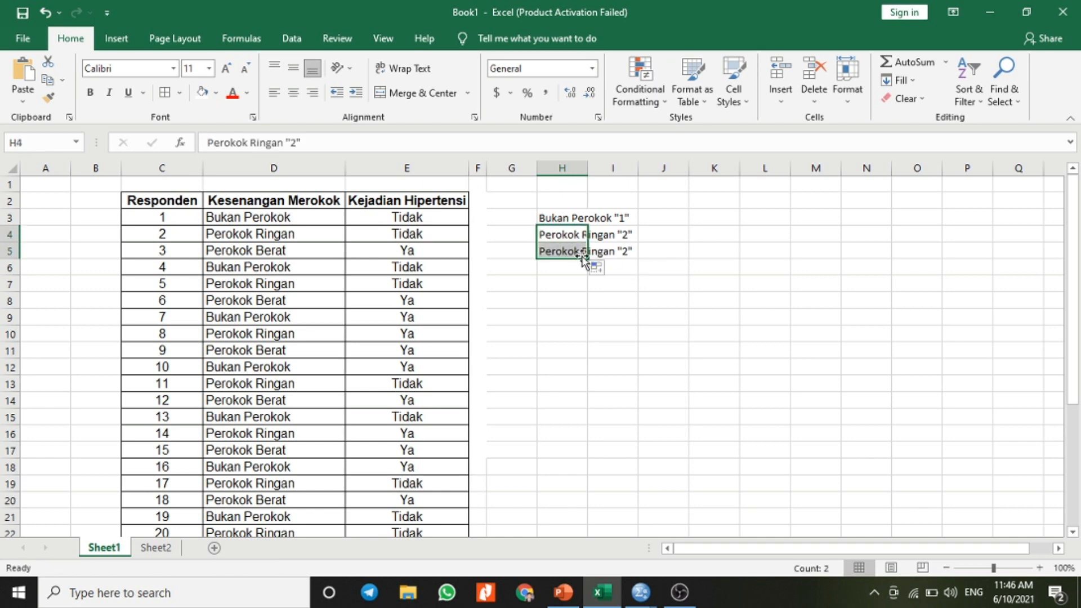
pyautogui.click(275, 142)
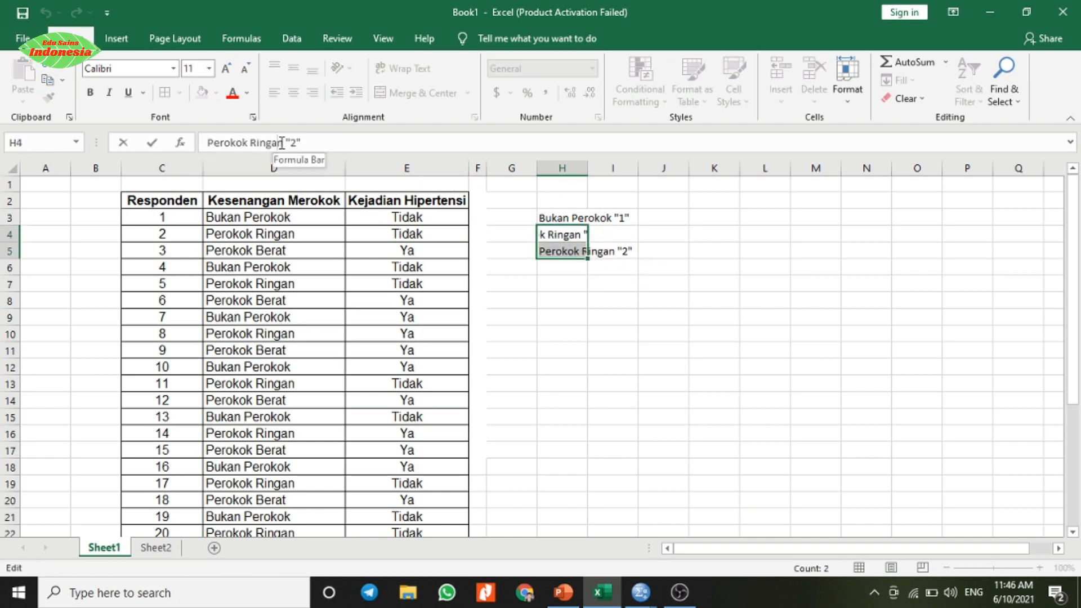
pyautogui.press('BackSpace')
pyautogui.press('BackSpace')
pyautogui.press('BackSpace')
pyautogui.press('BackSpace')
pyautogui.press('BackSpace')
pyautogui.press('BackSpace')
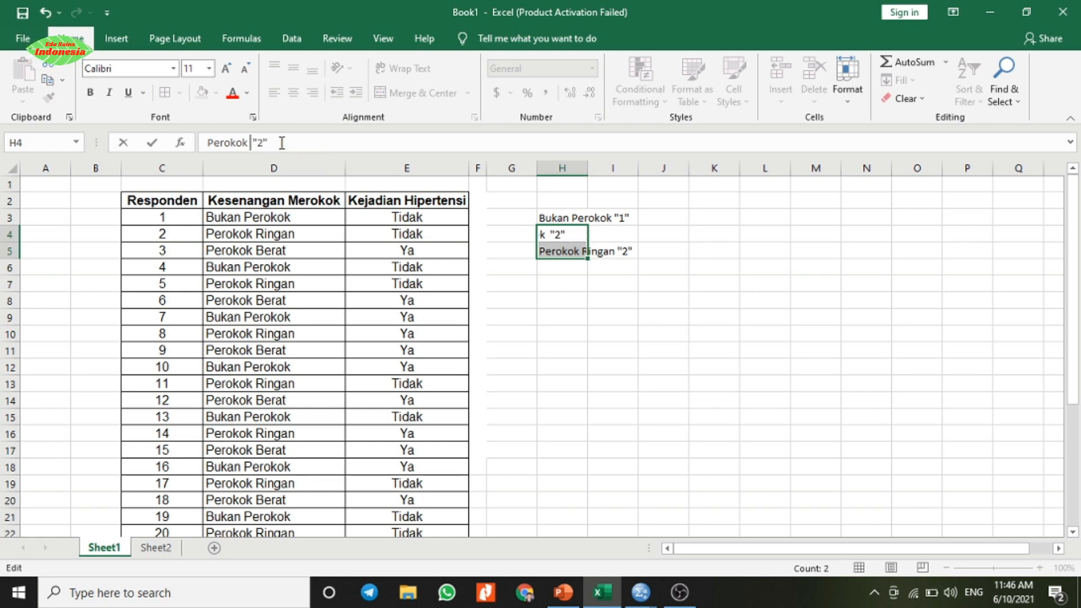
pyautogui.write('Berat')
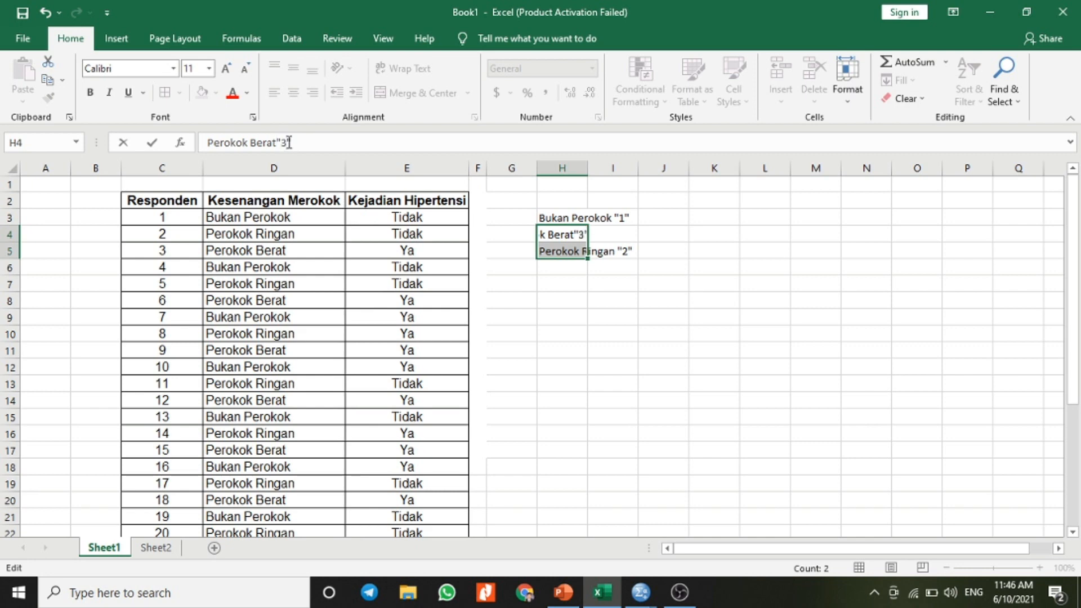
pyautogui.click(558, 331)
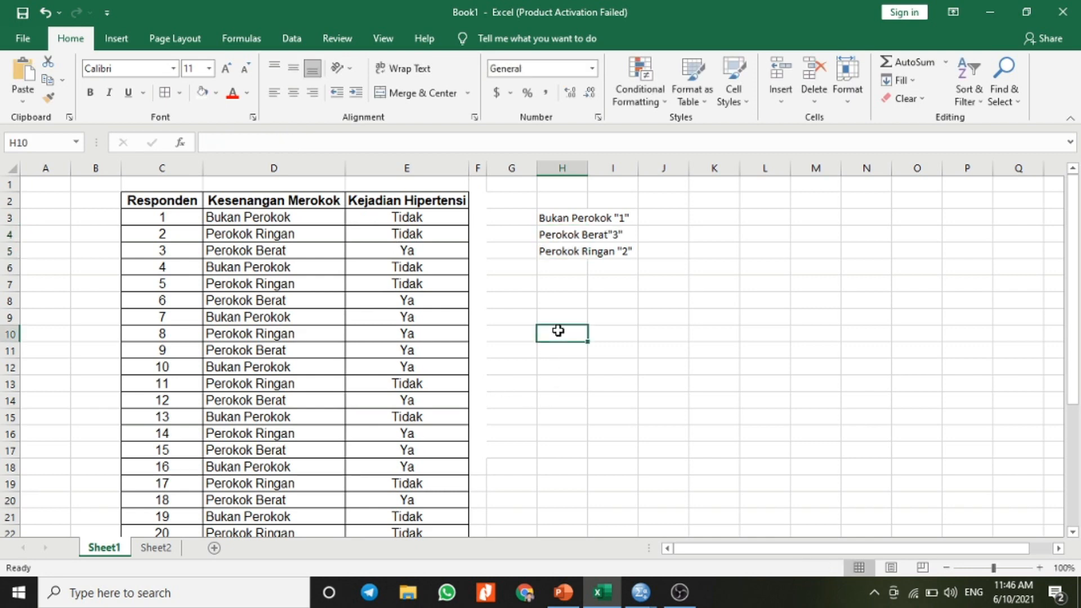
# Step: Enter the hypertension codes Tidak "1" in cell H7 and Ya "2" in cell H8
pyautogui.click(568, 286)
pyautogui.write('Tidak')
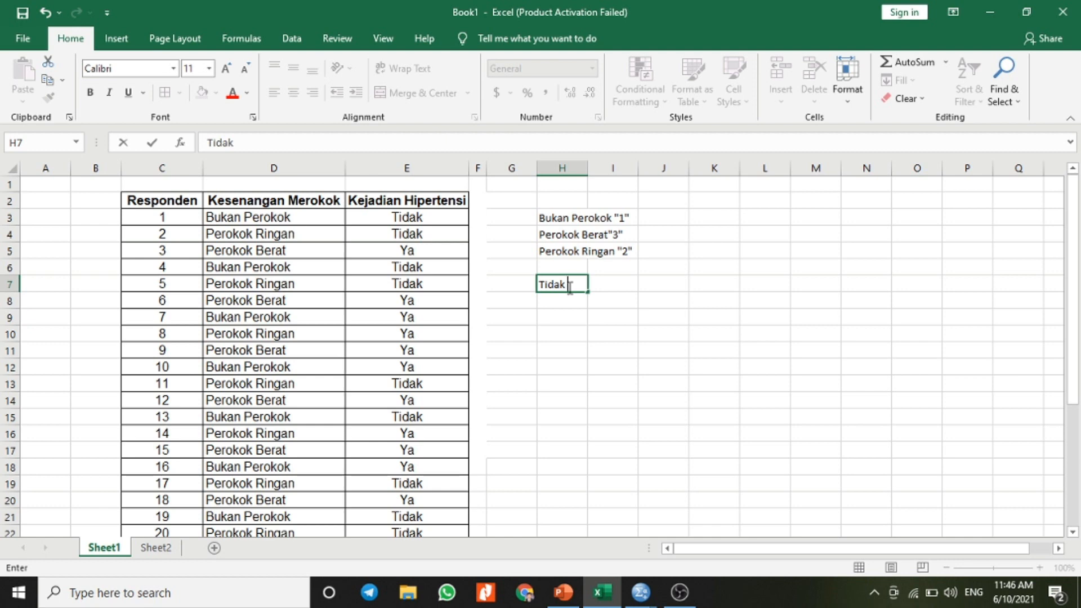
pyautogui.write('"')
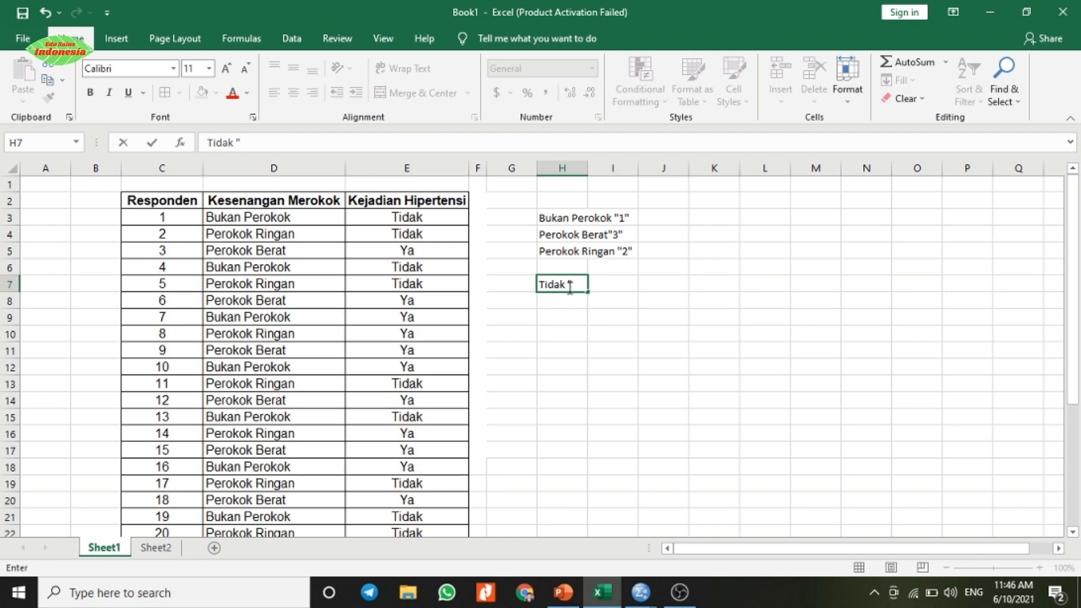
pyautogui.write('1')
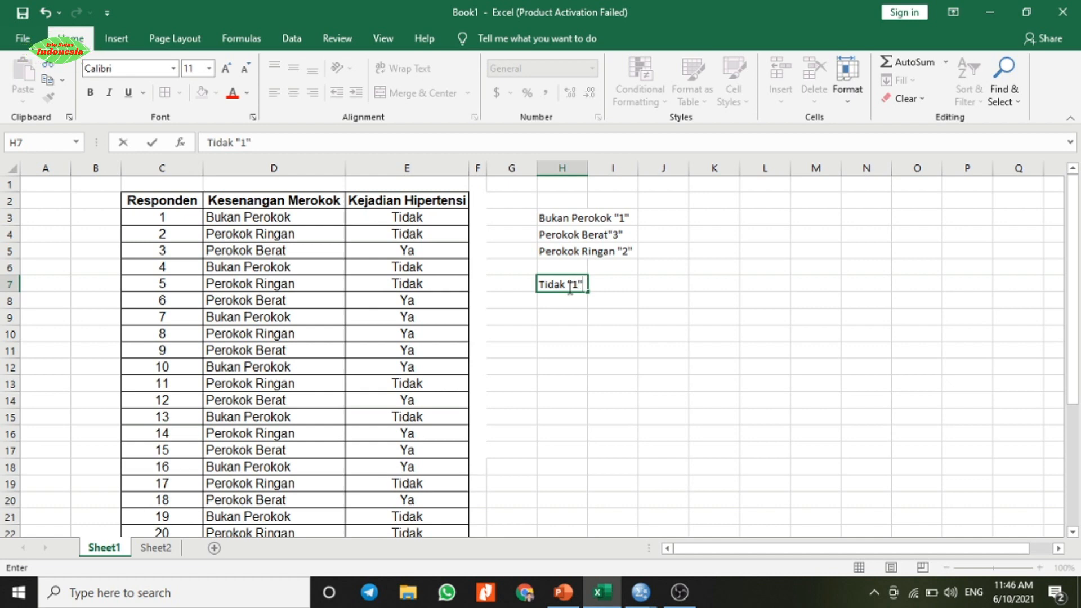
pyautogui.press('Return')
pyautogui.write('Ya "2')
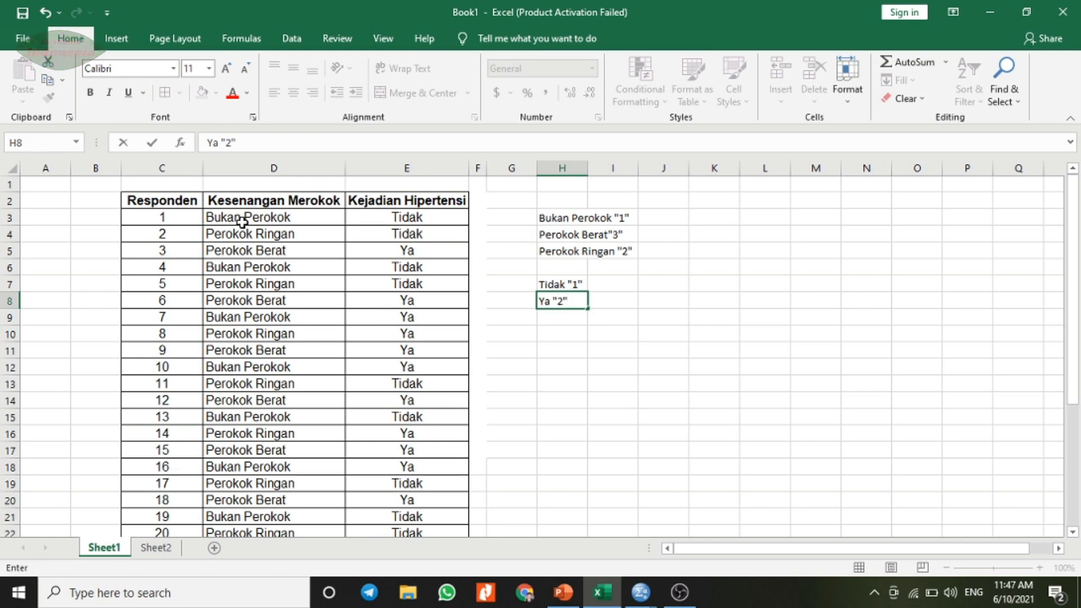
# Step: Copy the coded data in B2:C31 on Sheet2
pyautogui.click(163, 551)
pyautogui.click(164, 553)
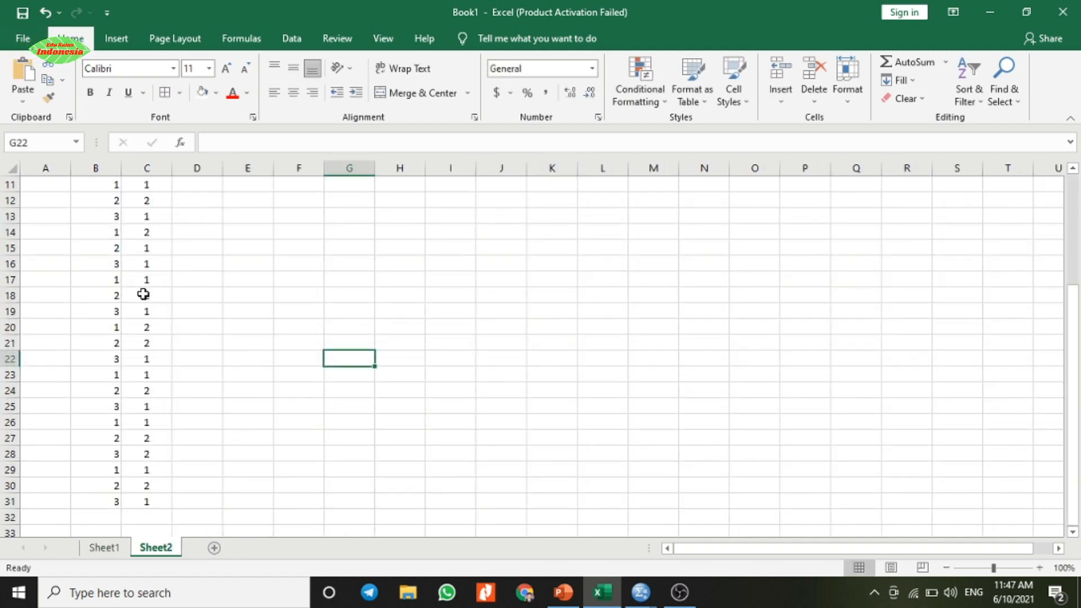
pyautogui.moveTo(1080, 301); pyautogui.dragTo(1075, 188)
pyautogui.moveTo(104, 203); pyautogui.dragTo(151, 503)
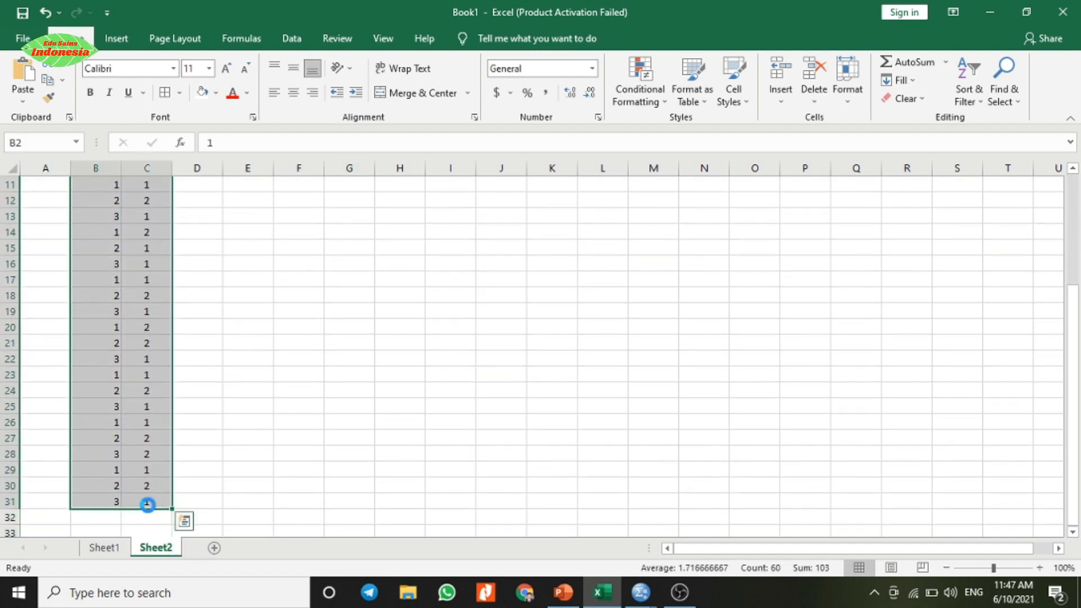
pyautogui.hotkey('ctrl', 'c')
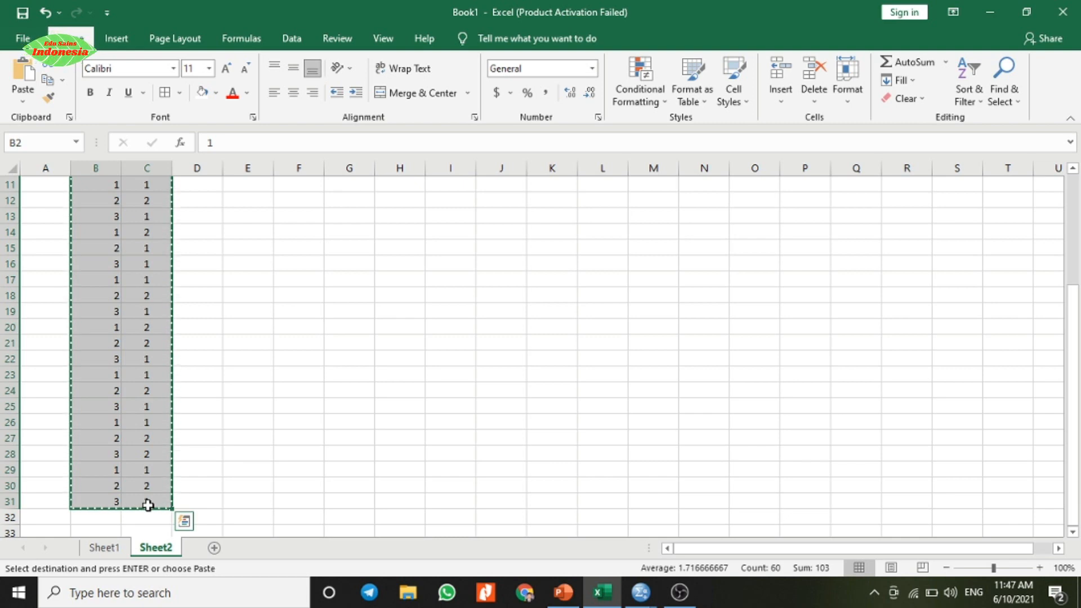
# Step: Switch to the SPSS Data Editor, look at the empty Data View, and open the first variable's name in Variable View
pyautogui.moveTo(646, 596)
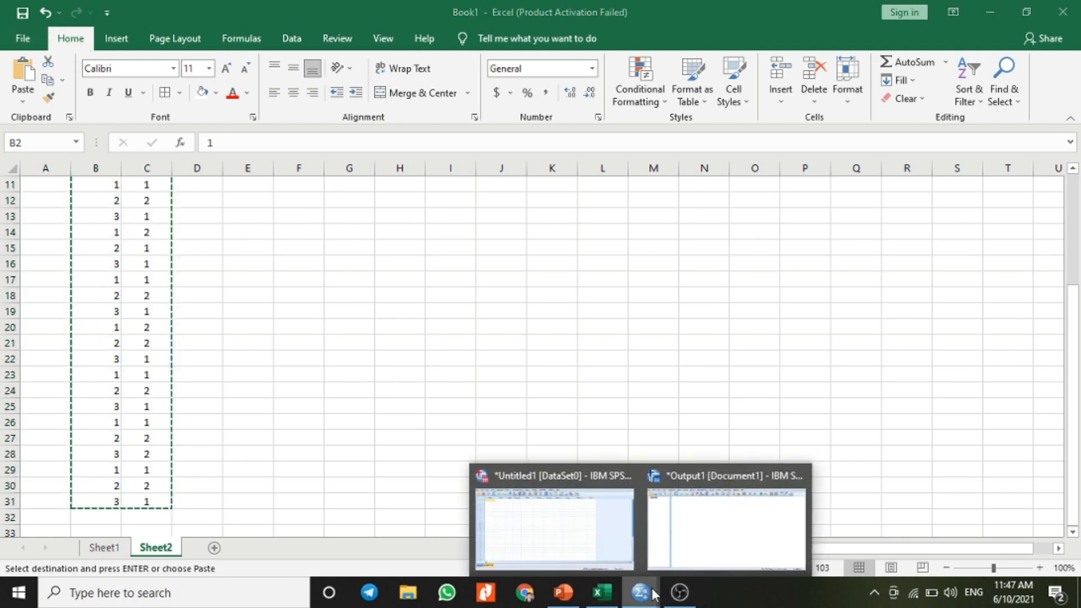
pyautogui.moveTo(584, 536)
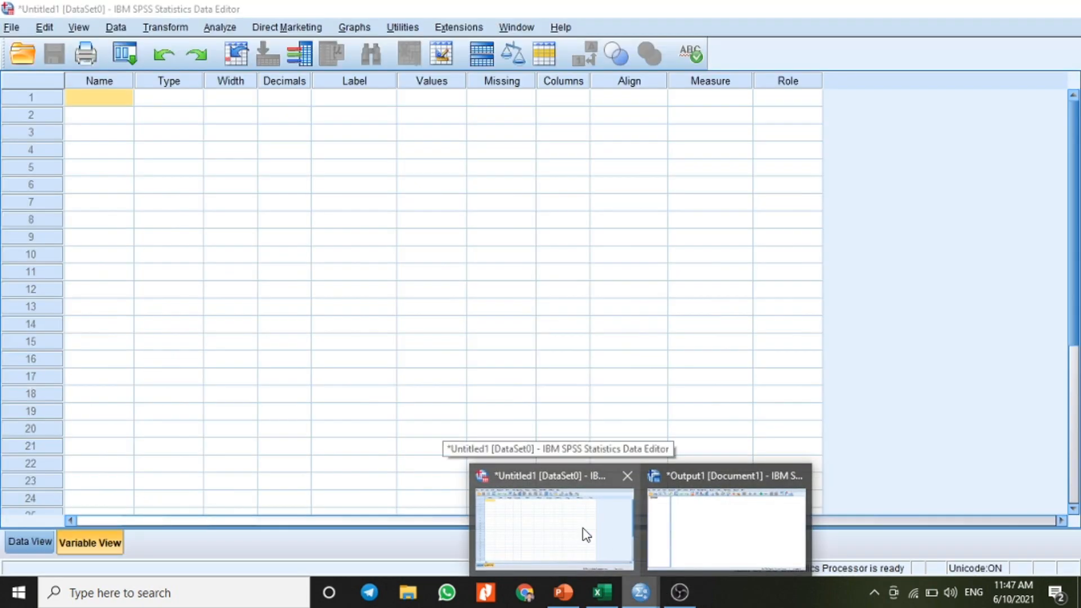
pyautogui.click(585, 535)
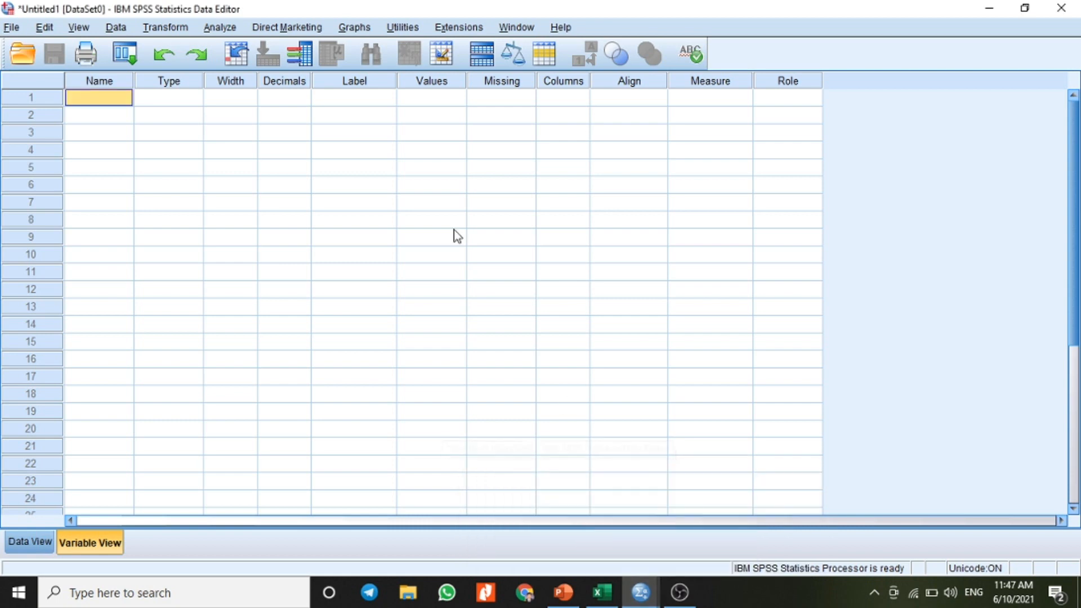
pyautogui.click(32, 544)
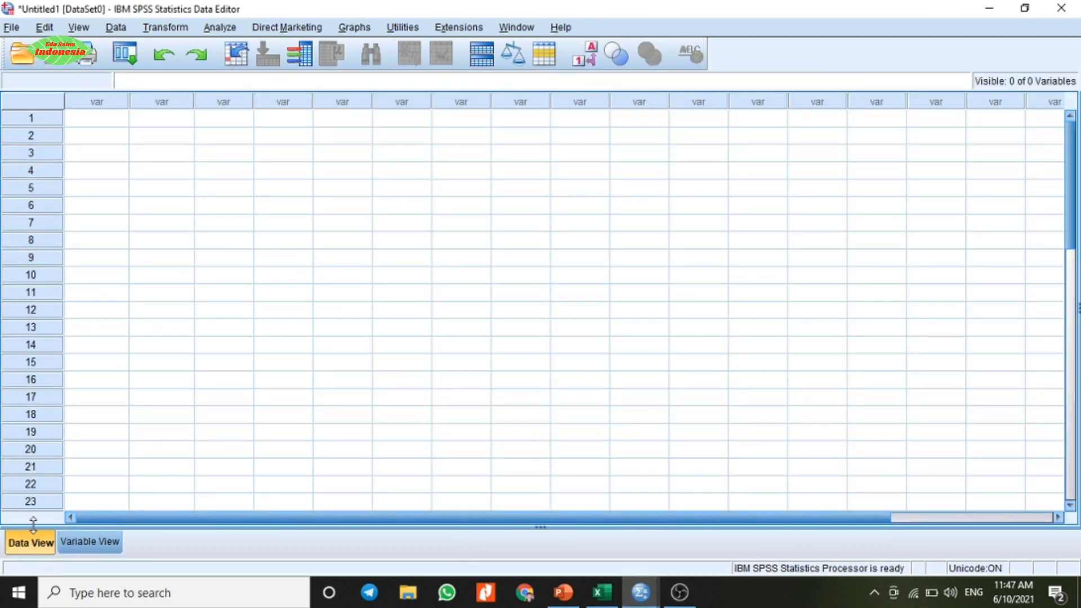
pyautogui.click(70, 538)
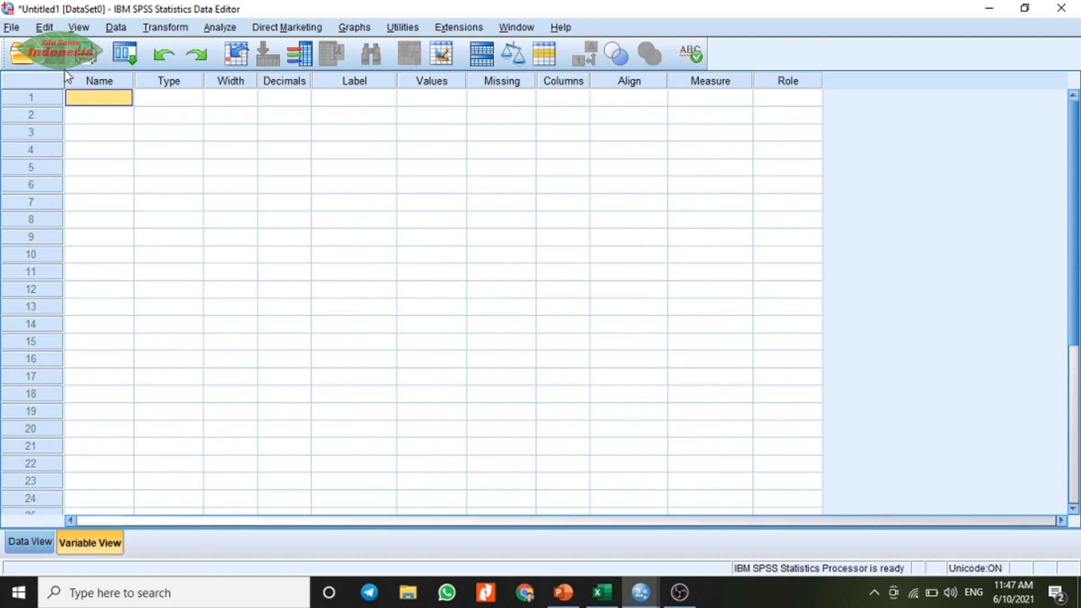
pyautogui.doubleClick(99, 98)
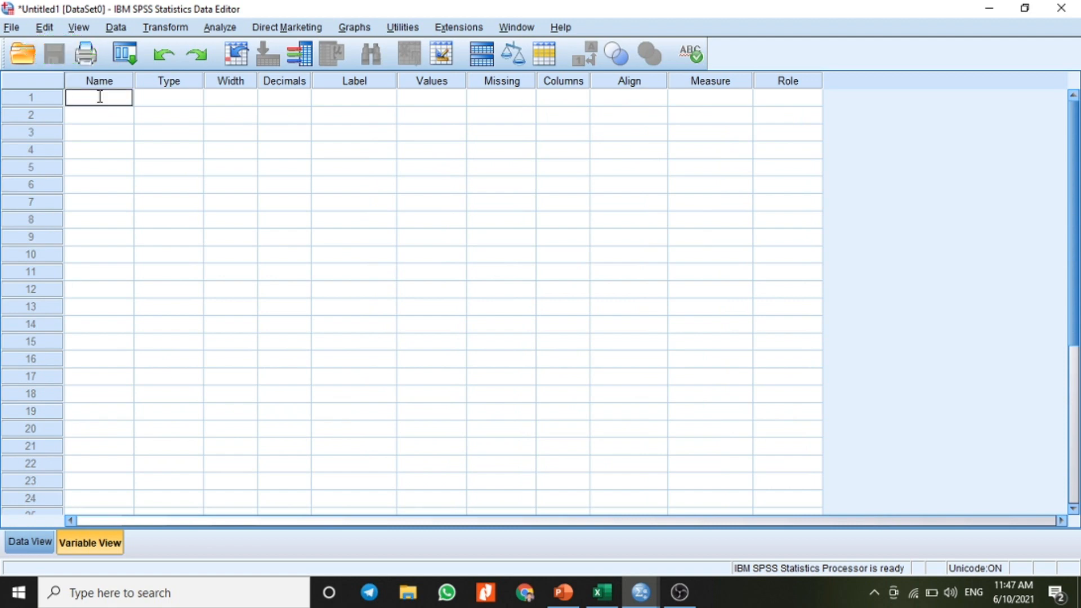
# Step: Switch back to Excel and review the variable headings and category codes on Sheet1
pyautogui.click(602, 592)
pyautogui.click(106, 549)
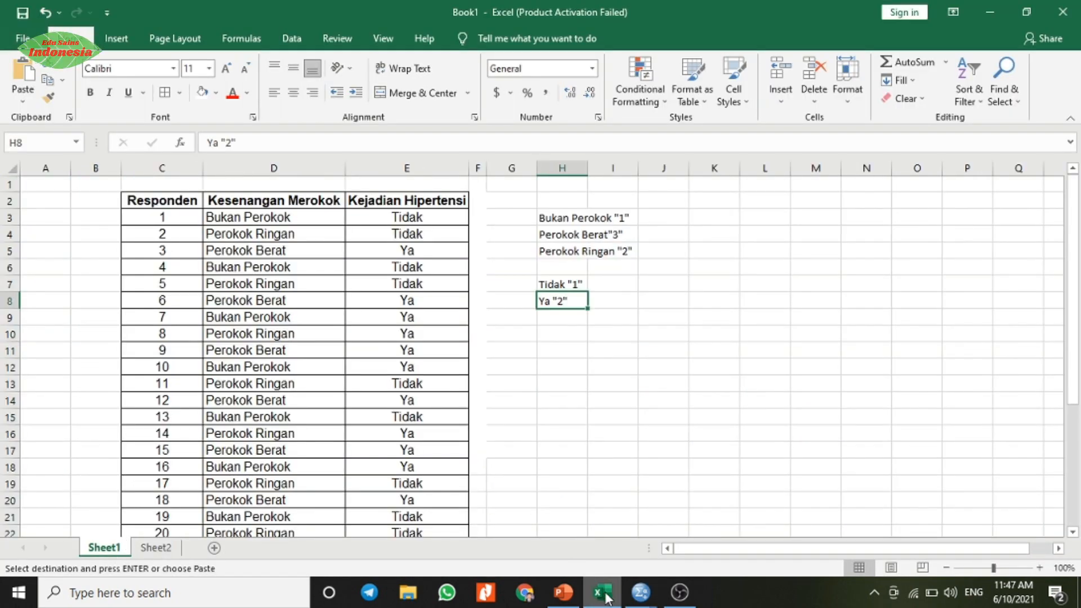
pyautogui.moveTo(606, 596)
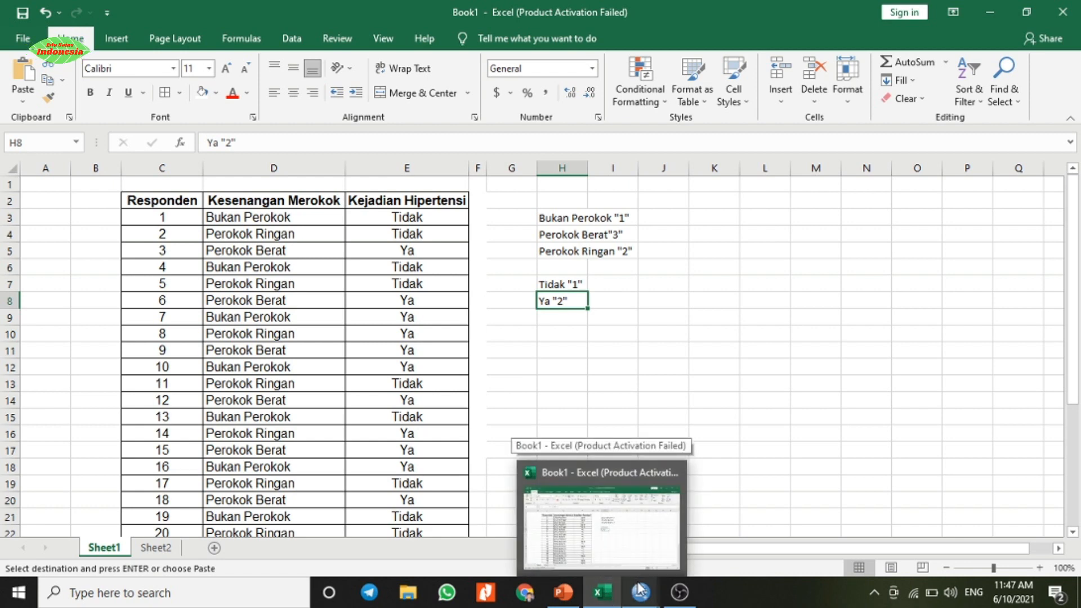
# Step: Switch to the SPSS Data Editor and define the first variable in Variable View as Kesenangan with 0 decimals
pyautogui.moveTo(645, 596)
pyautogui.click(592, 537)
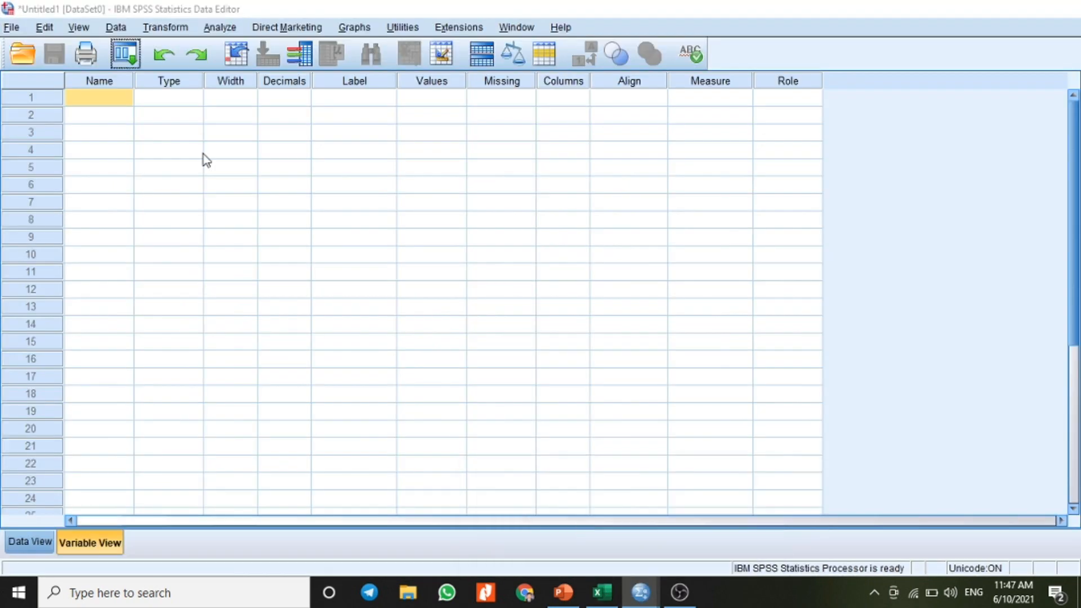
pyautogui.doubleClick(101, 96)
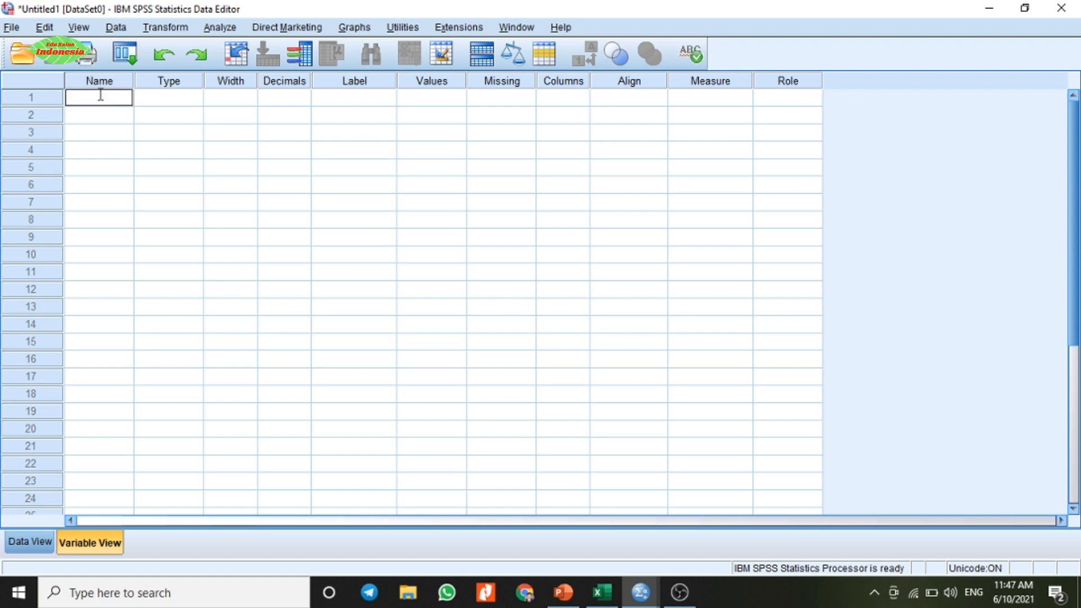
pyautogui.write('Kesen')
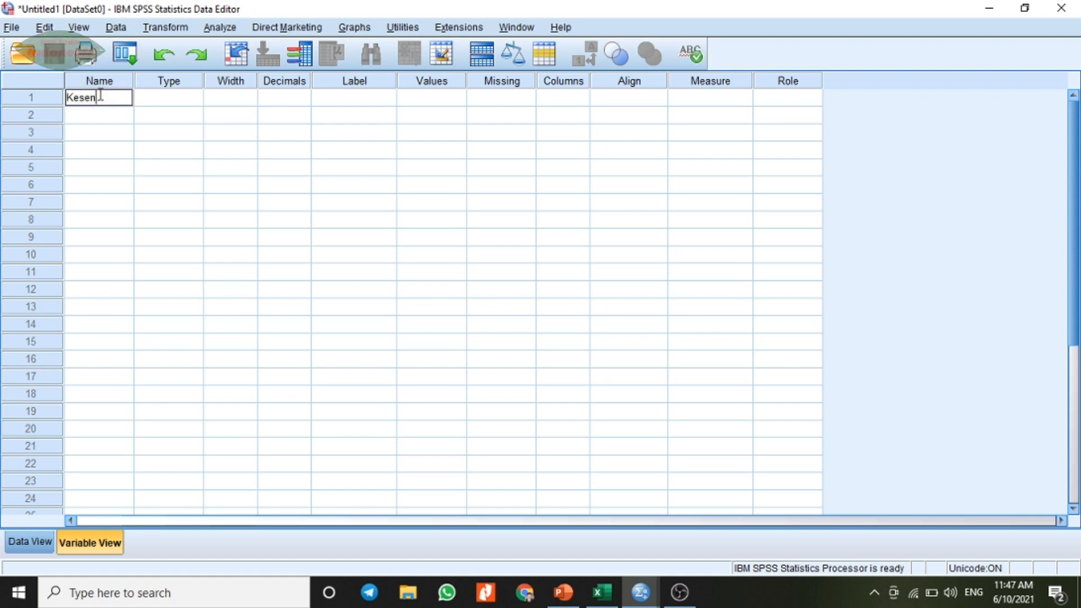
pyautogui.write('angan')
pyautogui.press('Tab')
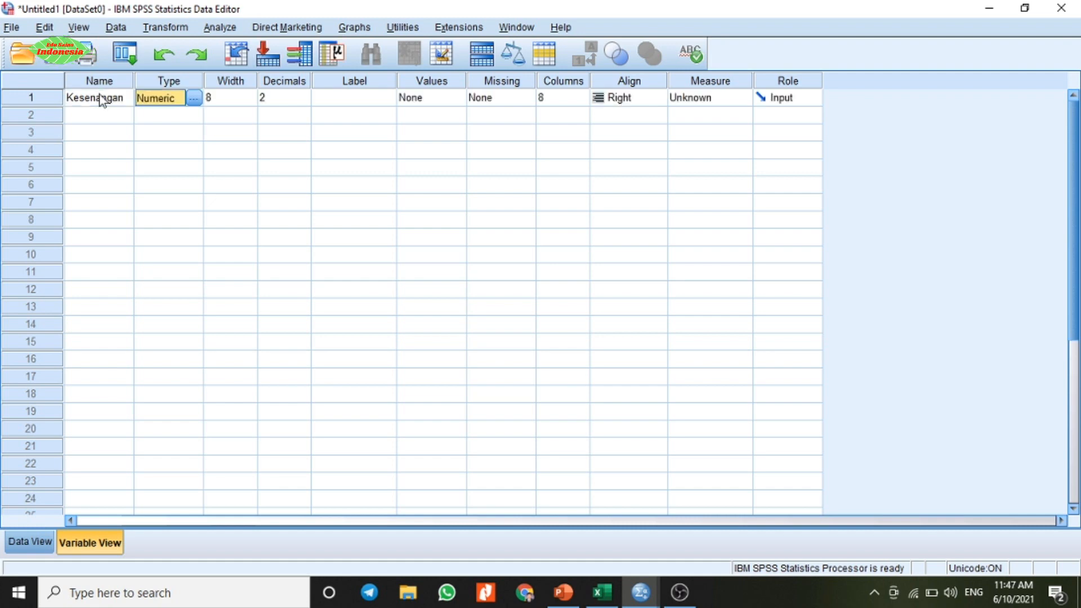
pyautogui.click(303, 99)
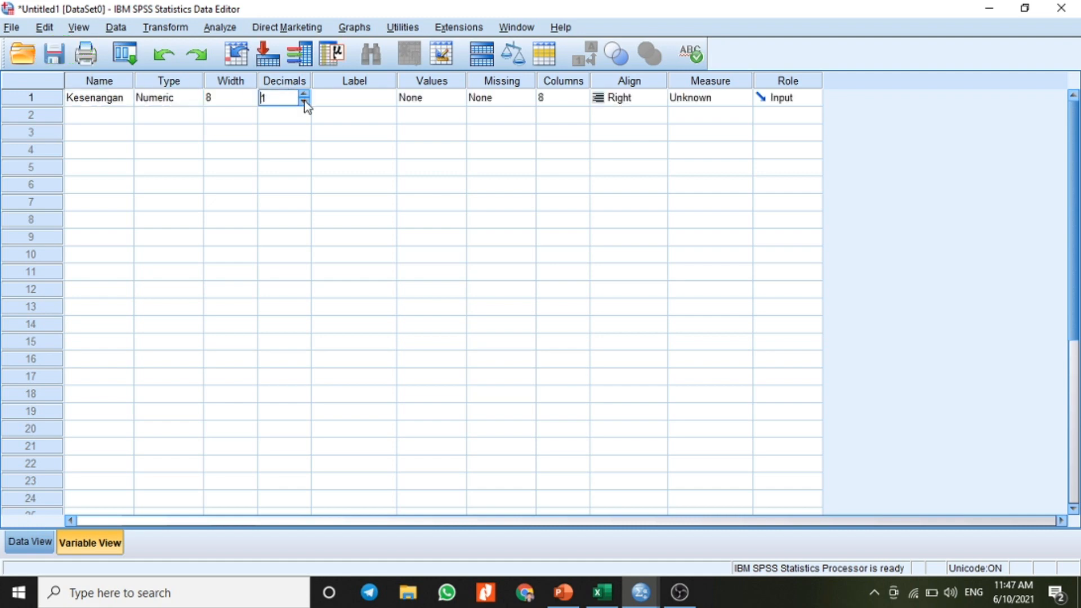
# Step: Enter "Kesenangan Merokok" as the label of the Kesenangan variable
pyautogui.click(361, 101)
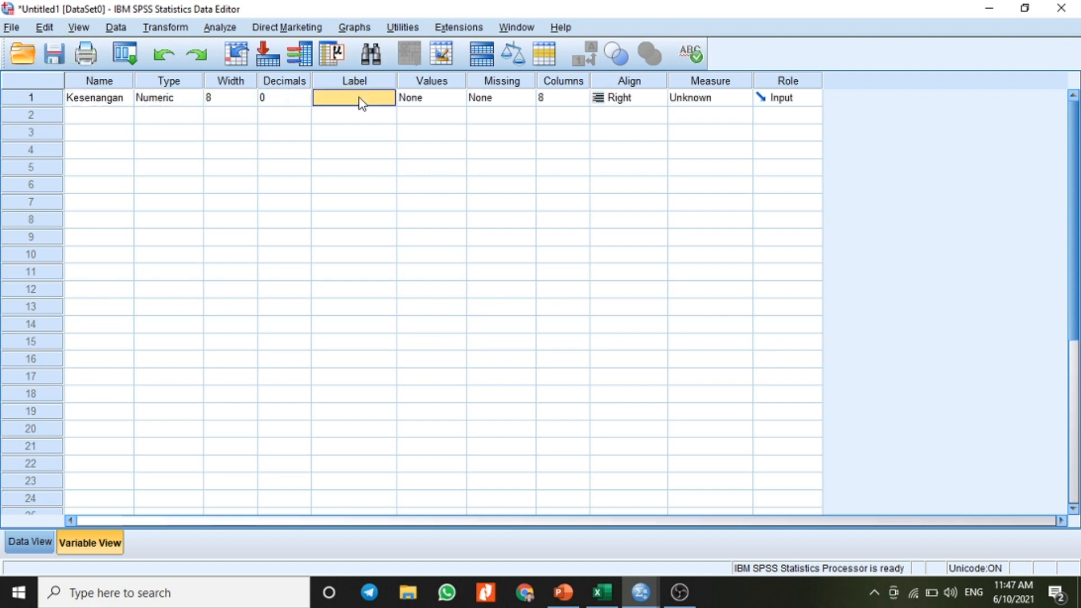
pyautogui.write('Kese')
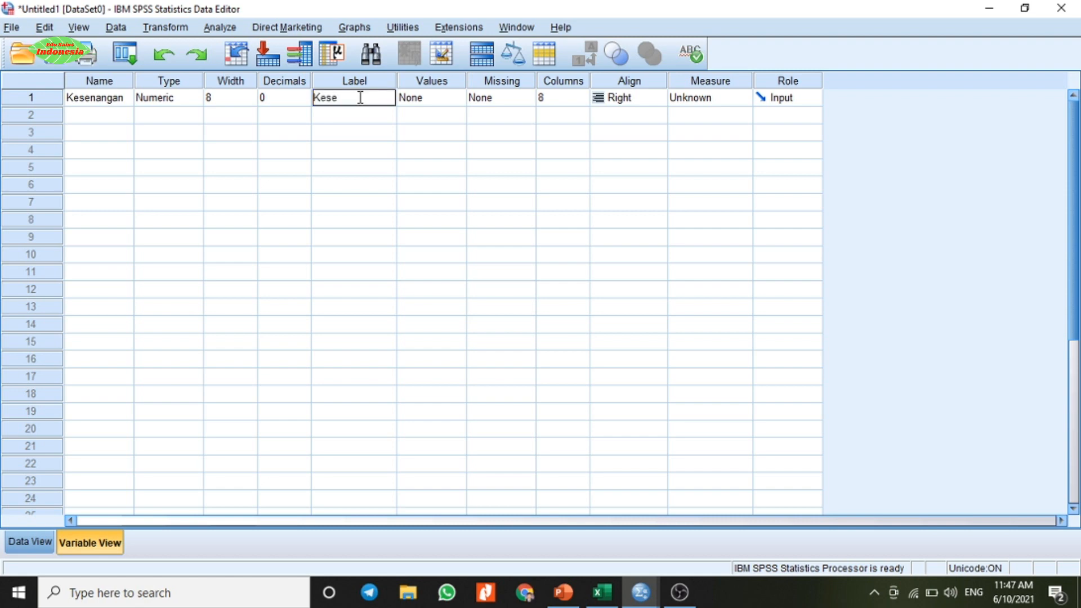
pyautogui.write('nangan Meroka')
pyautogui.press('BackSpace')
pyautogui.write('ok')
pyautogui.press('Tab')
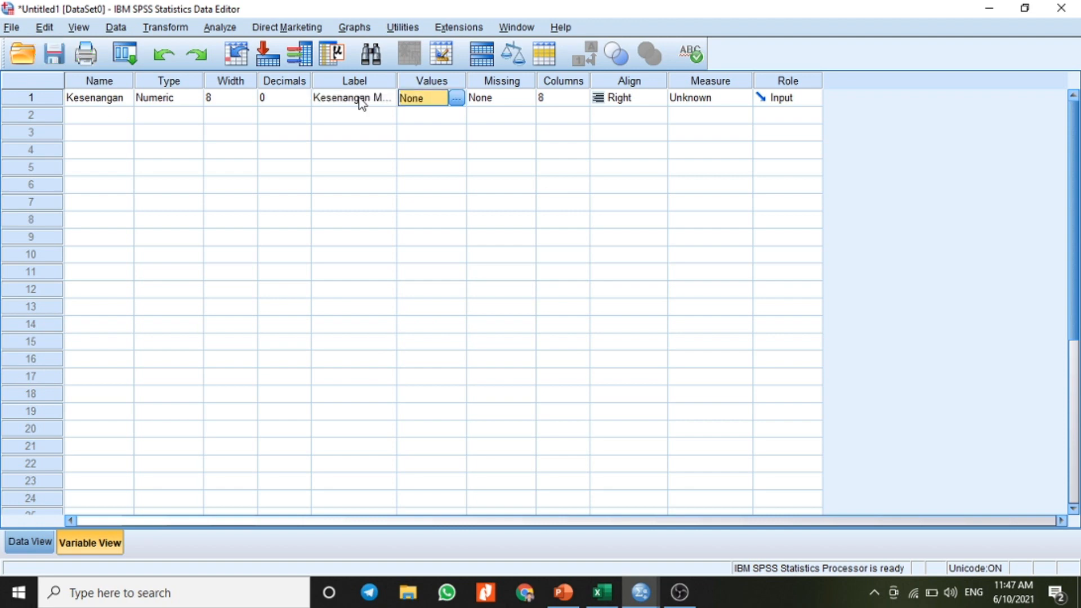
# Step: Open the value labels of the Kesenangan variable and enter 1 as the first value
pyautogui.click(458, 100)
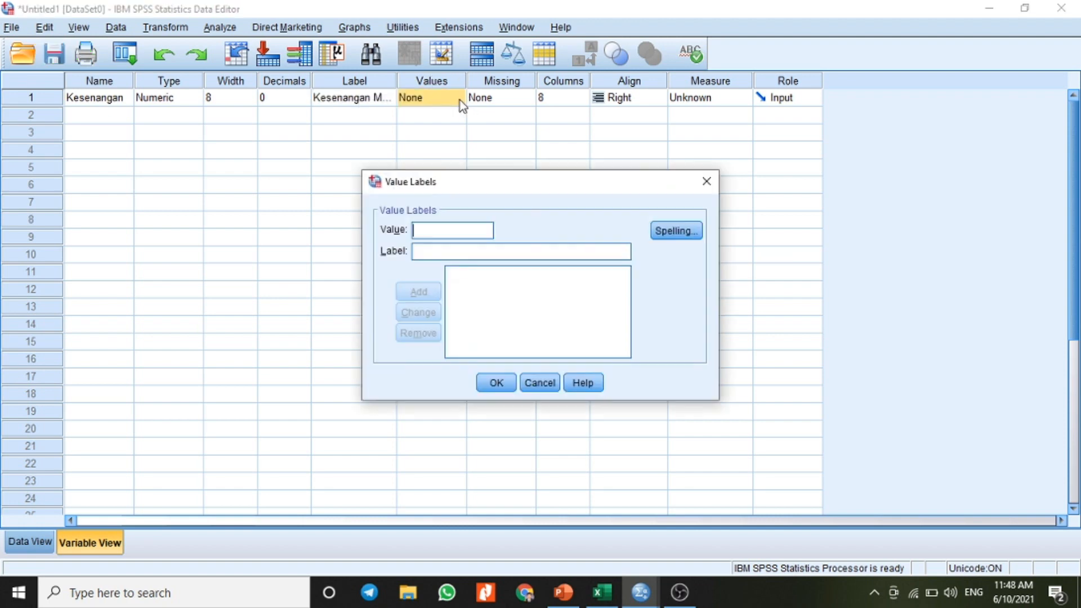
pyautogui.write('1')
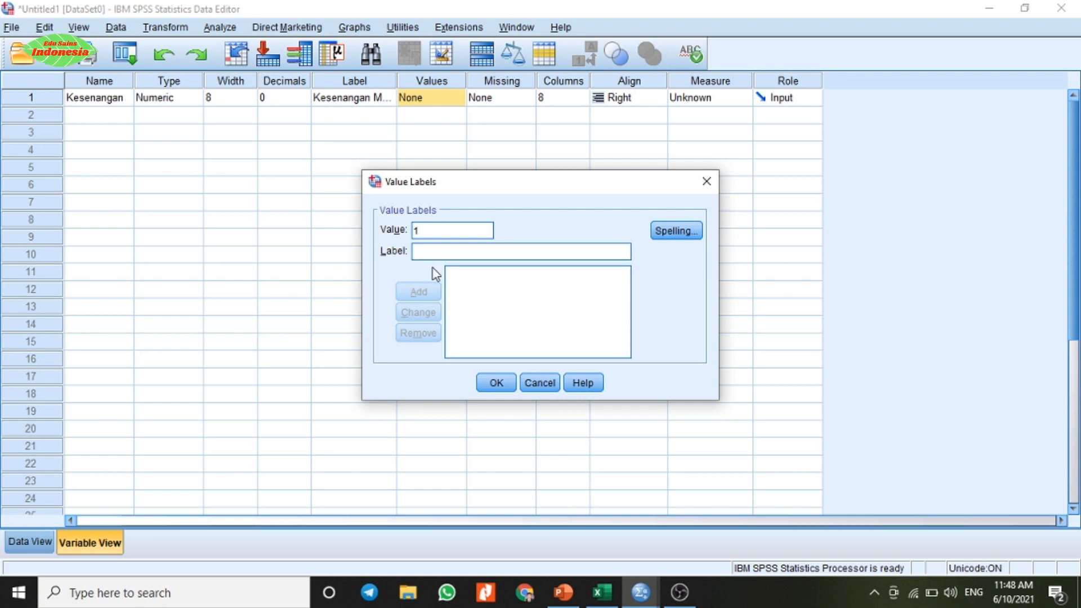
pyautogui.click(429, 250)
# Step: Switch to Excel and copy the smoking category codes in H3:H5 on Sheet1
pyautogui.click(602, 591)
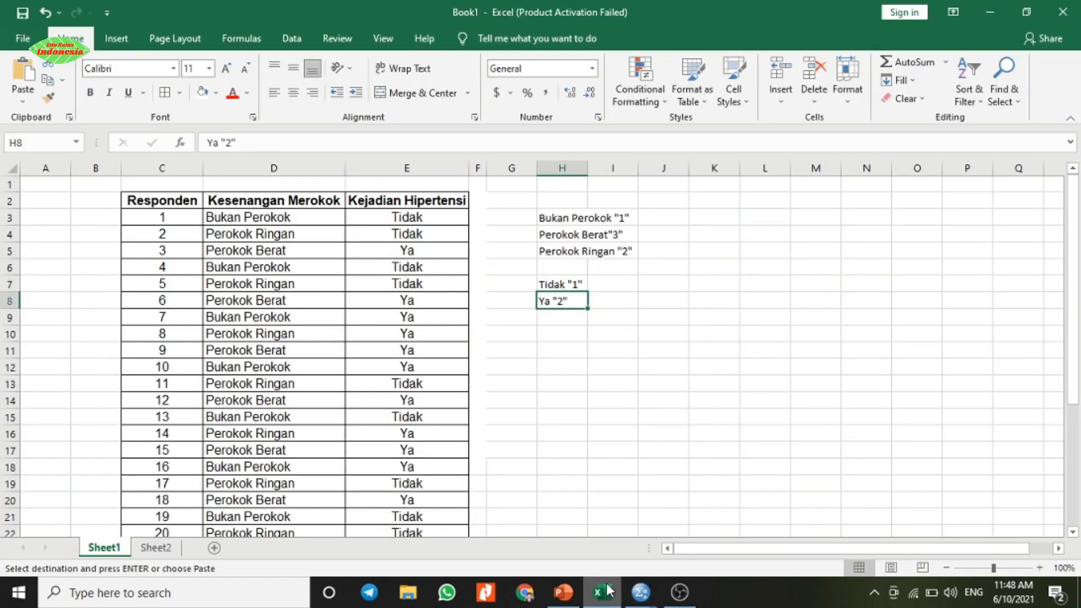
pyautogui.click(553, 219)
pyautogui.moveTo(561, 237); pyautogui.dragTo(560, 251)
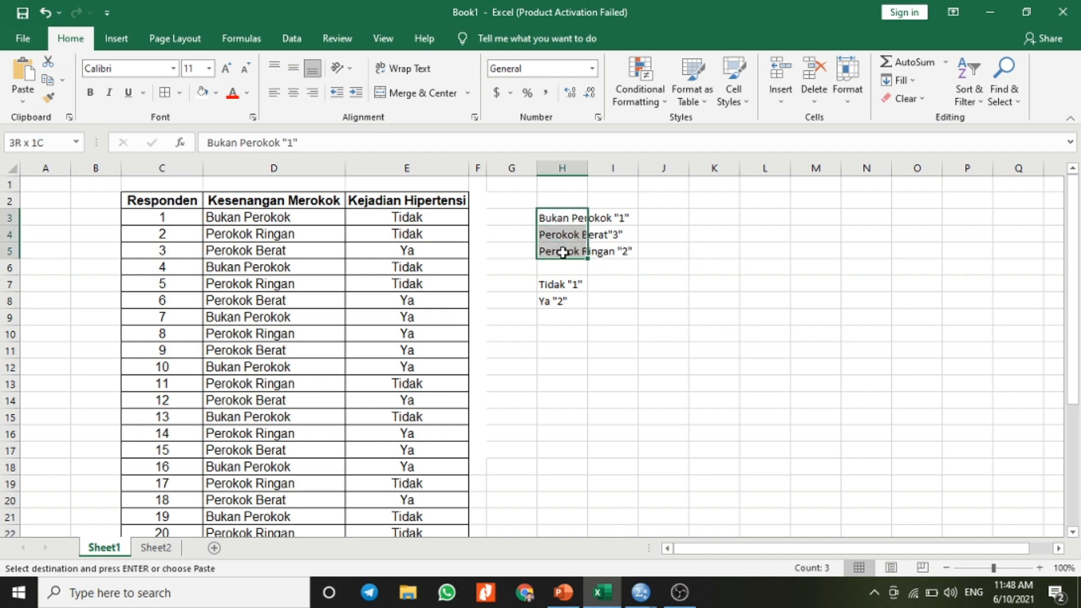
pyautogui.rightClick(554, 218)
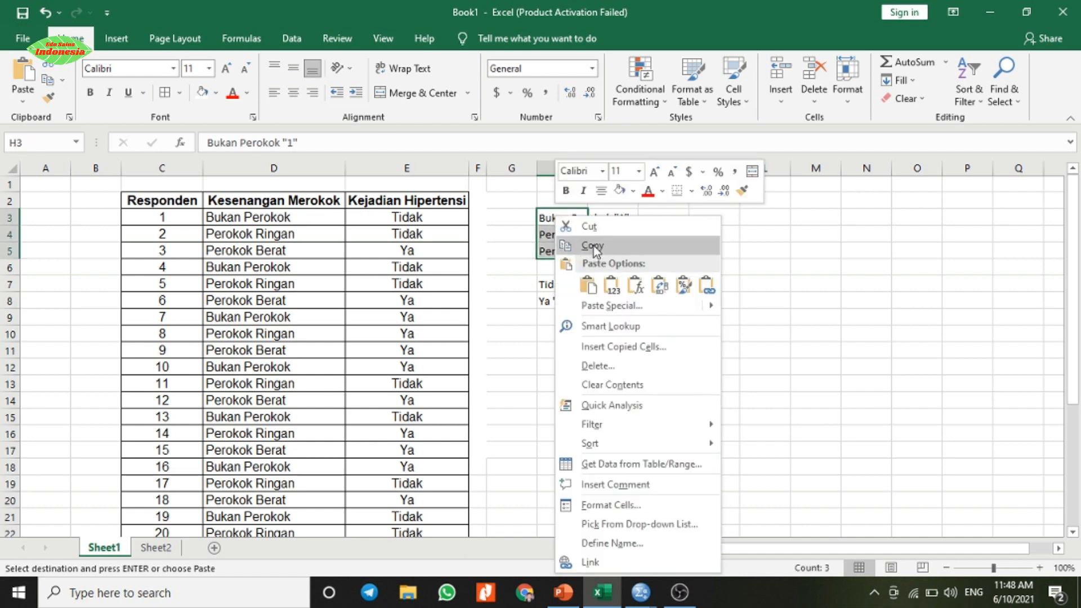
pyautogui.click(570, 244)
# Step: Return to SPSS, paste the copied categories as the label of value 1, remove the "1" code from the text, and add the entry
pyautogui.click(643, 590)
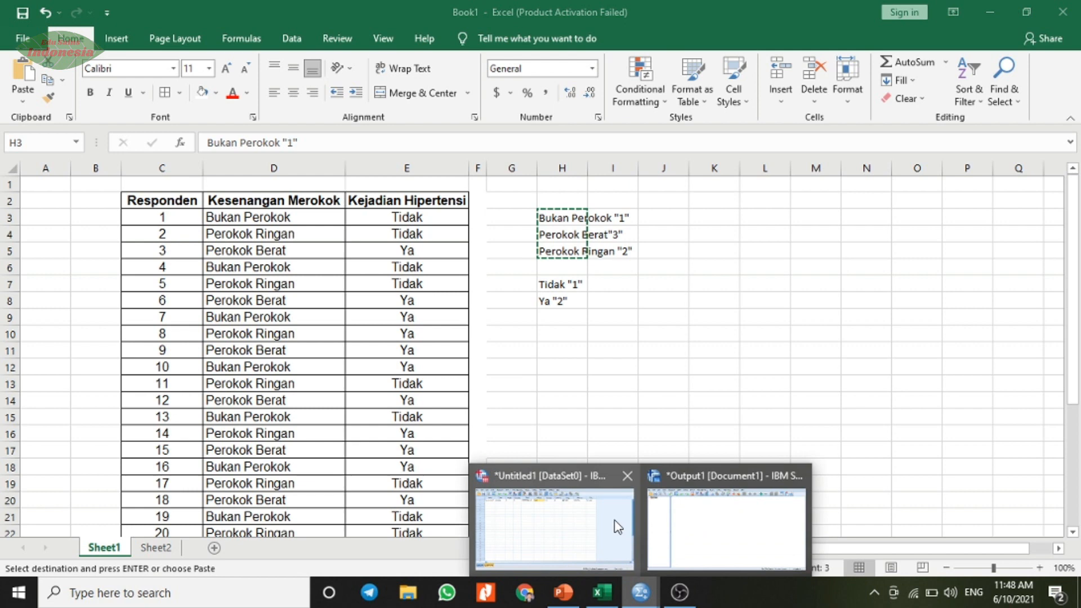
pyautogui.click(675, 513)
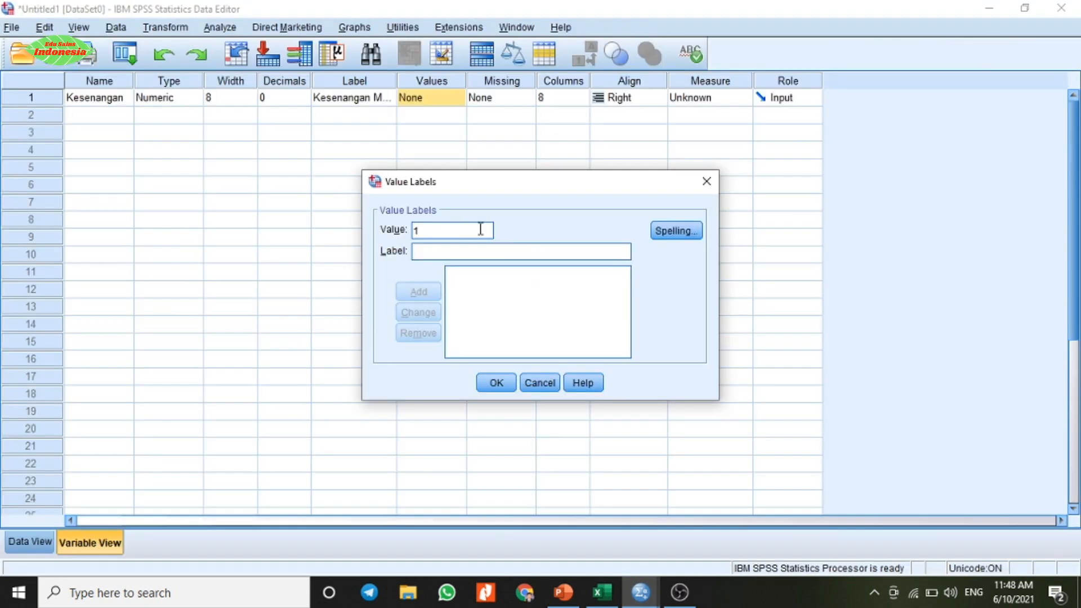
pyautogui.press('Tab')
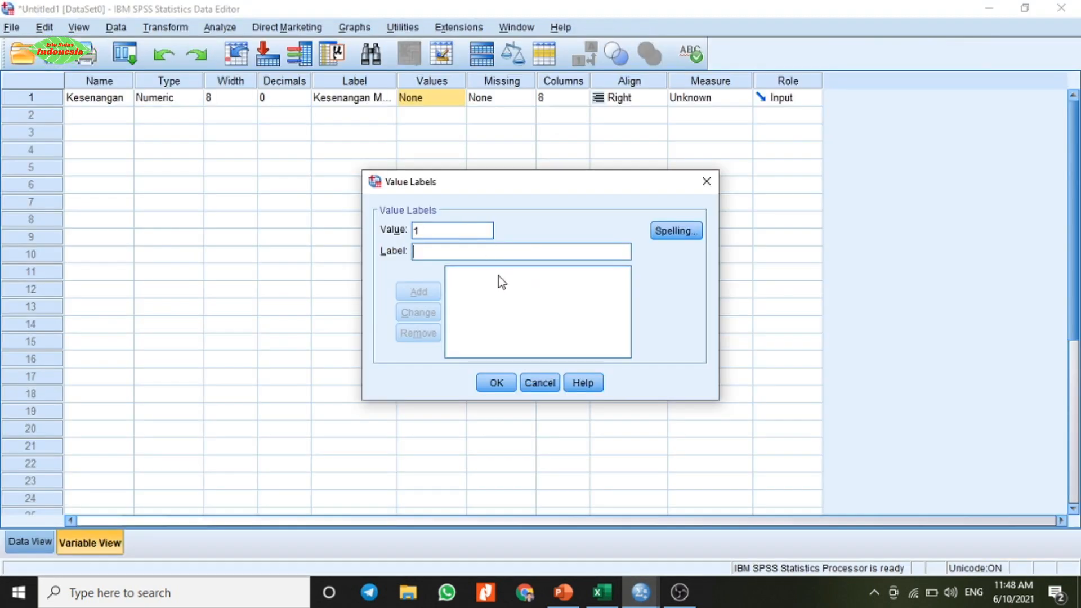
pyautogui.rightClick(425, 248)
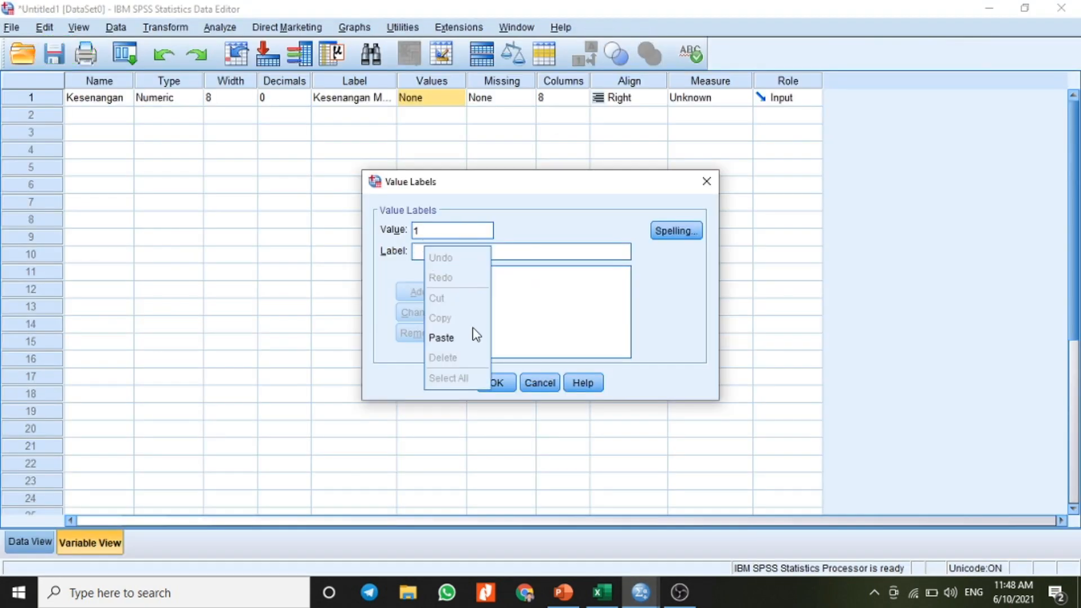
pyautogui.click(459, 336)
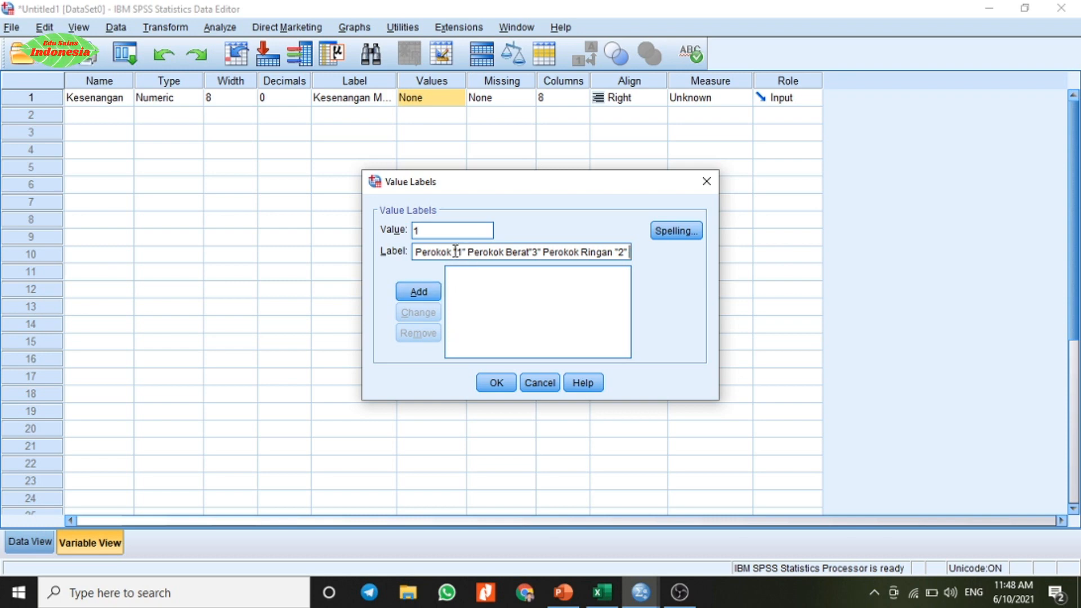
pyautogui.moveTo(454, 251); pyautogui.dragTo(466, 251)
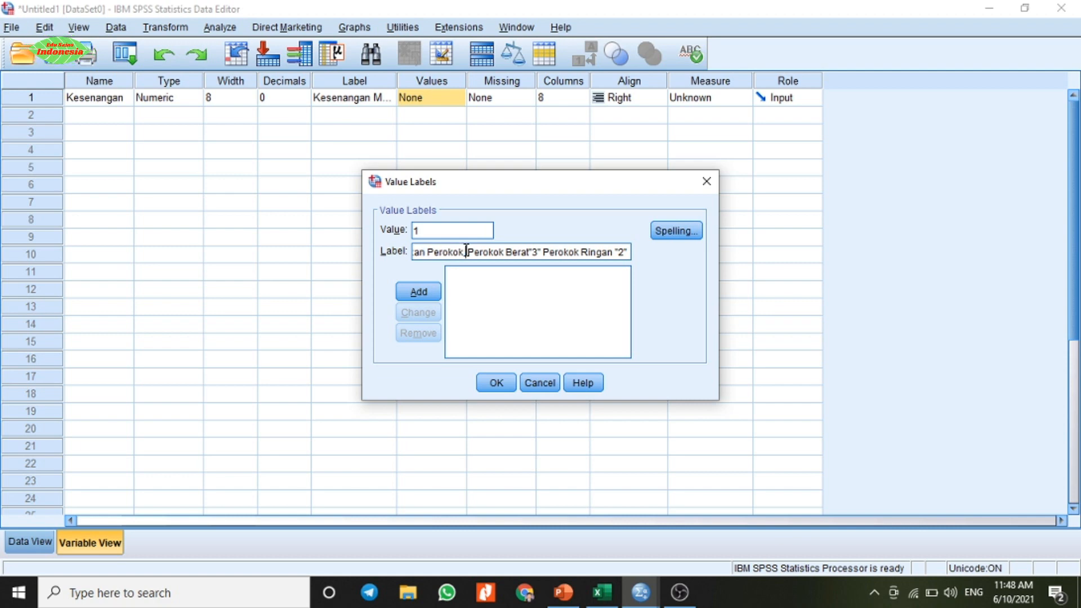
pyautogui.click(426, 289)
pyautogui.click(462, 277)
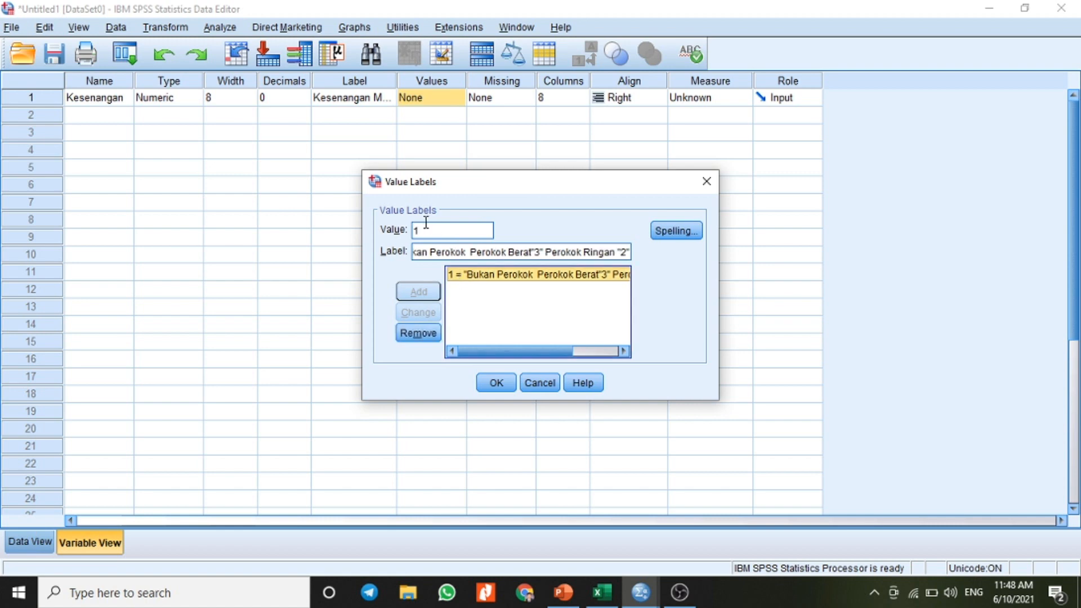
# Step: Add value 2 with the label text reduced to Perokok Berat"3" Perokok Ringan "2" by removing Bukan Perokok
pyautogui.doubleClick(425, 231)
pyautogui.press('BackSpace')
pyautogui.write('2')
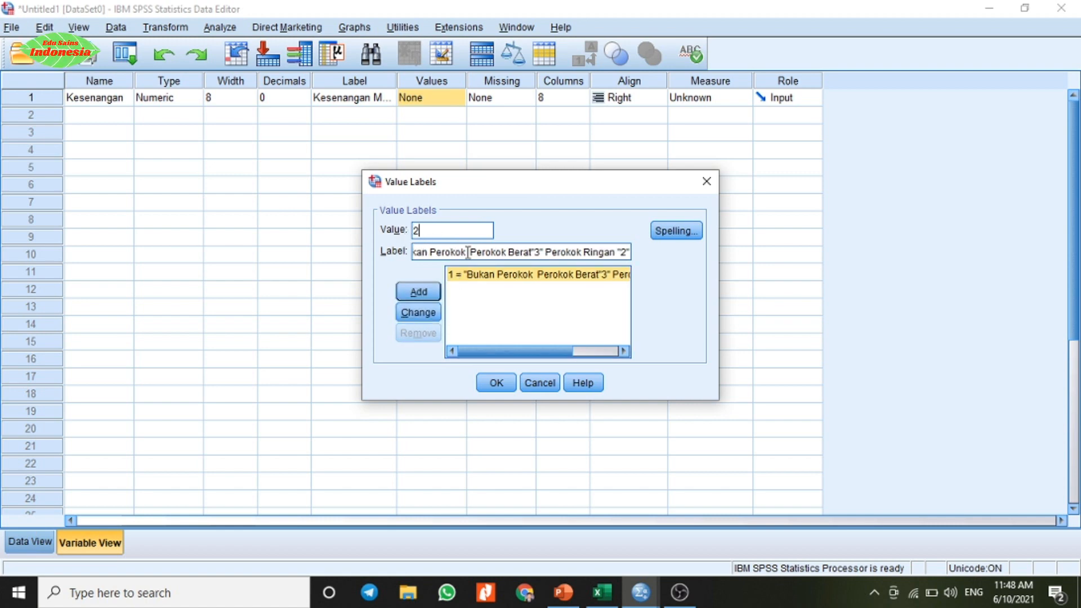
pyautogui.moveTo(471, 253); pyautogui.dragTo(394, 255)
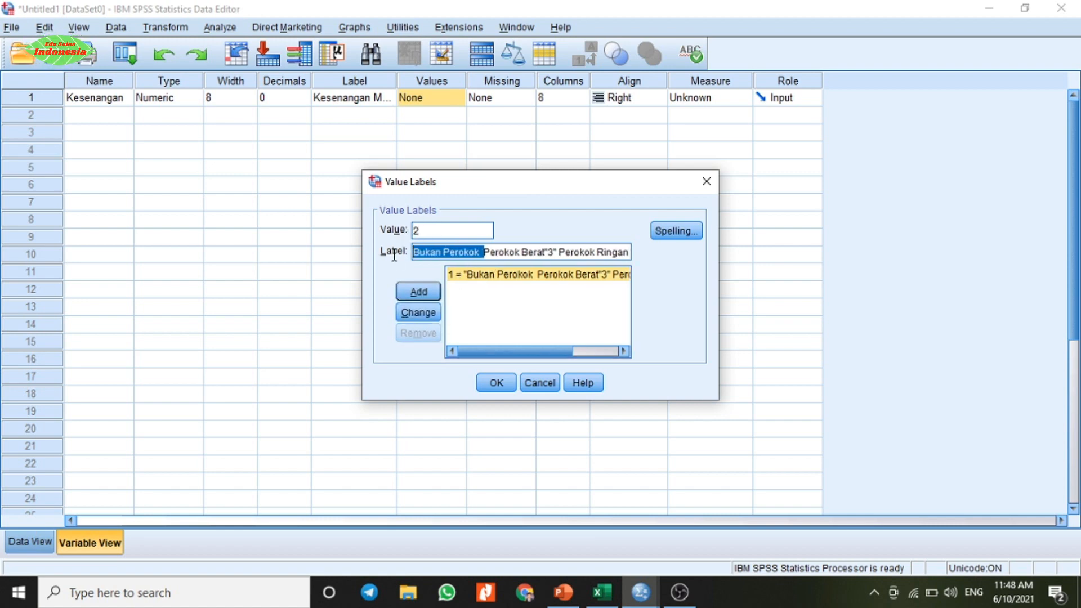
pyautogui.press('BackSpace')
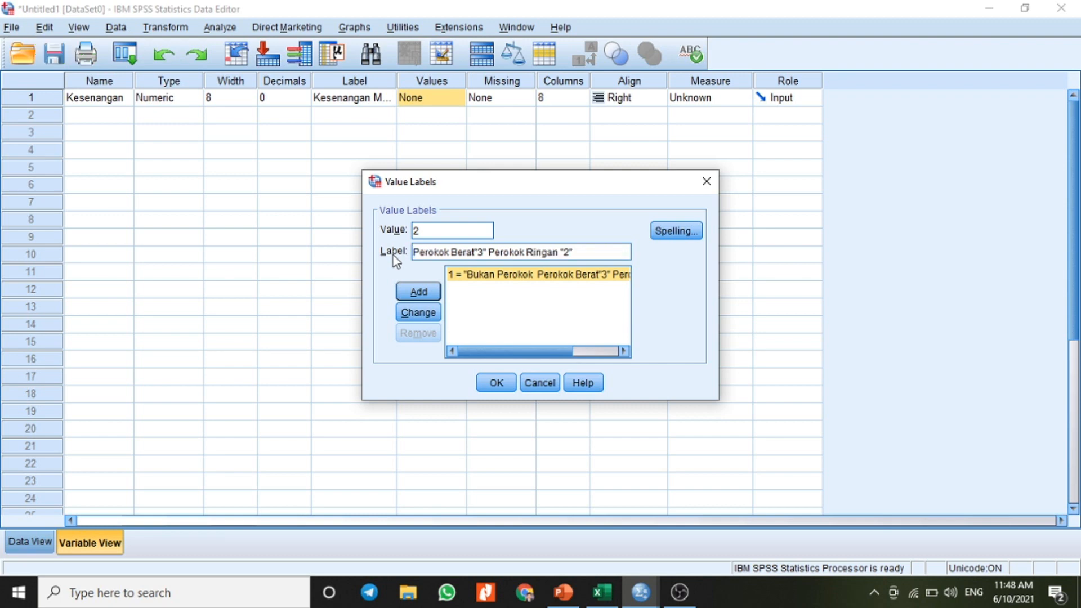
pyautogui.click(431, 289)
pyautogui.click(462, 288)
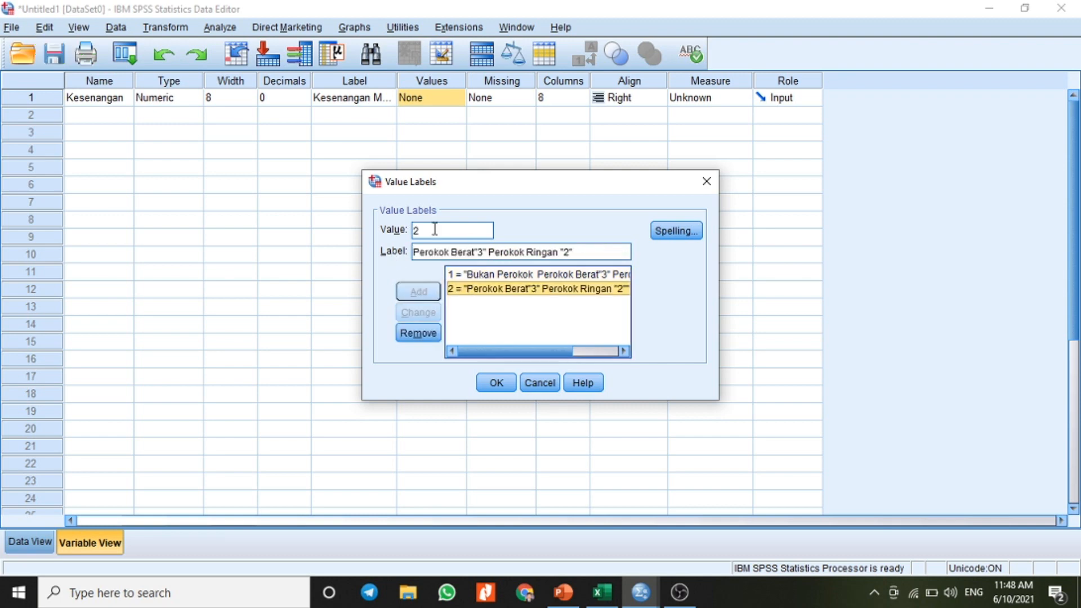
# Step: Add value 3 with the label trimmed to Perokok Berat
pyautogui.moveTo(434, 229); pyautogui.dragTo(413, 230)
pyautogui.write('3')
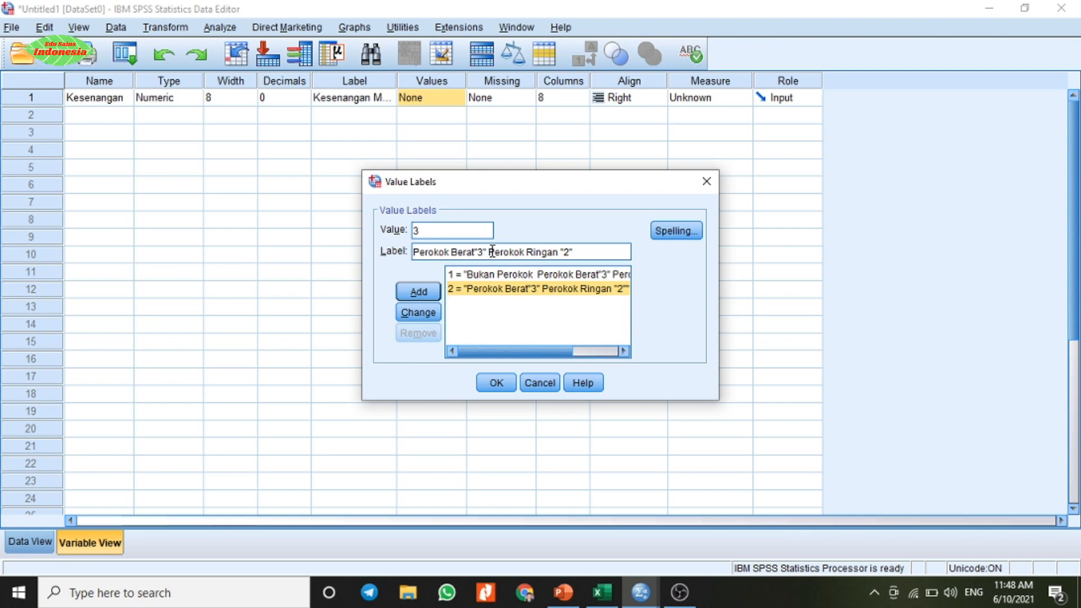
pyautogui.moveTo(570, 253); pyautogui.dragTo(479, 253)
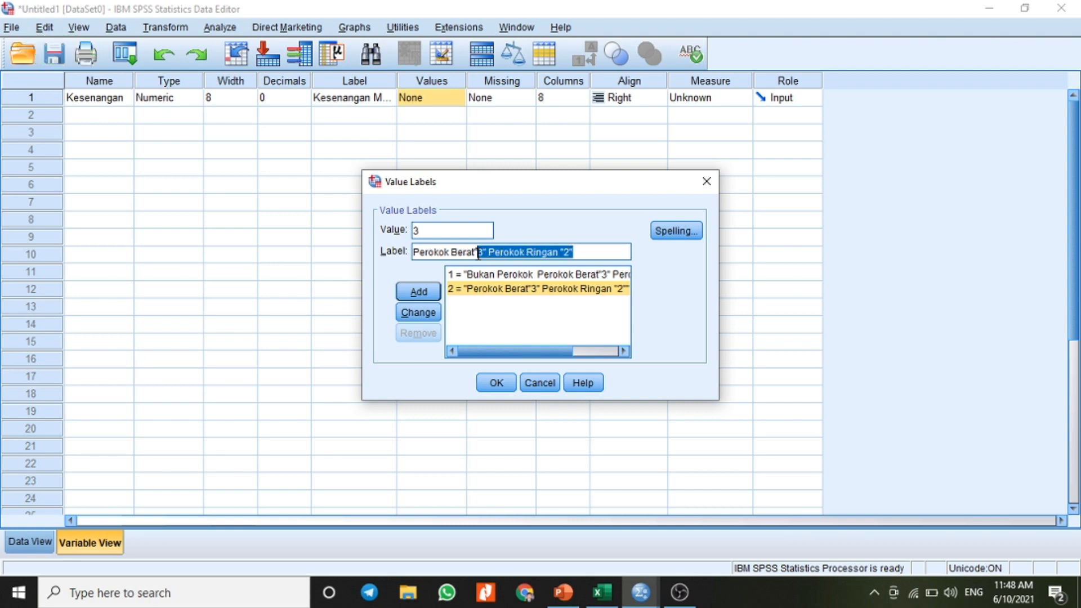
pyautogui.press('BackSpace')
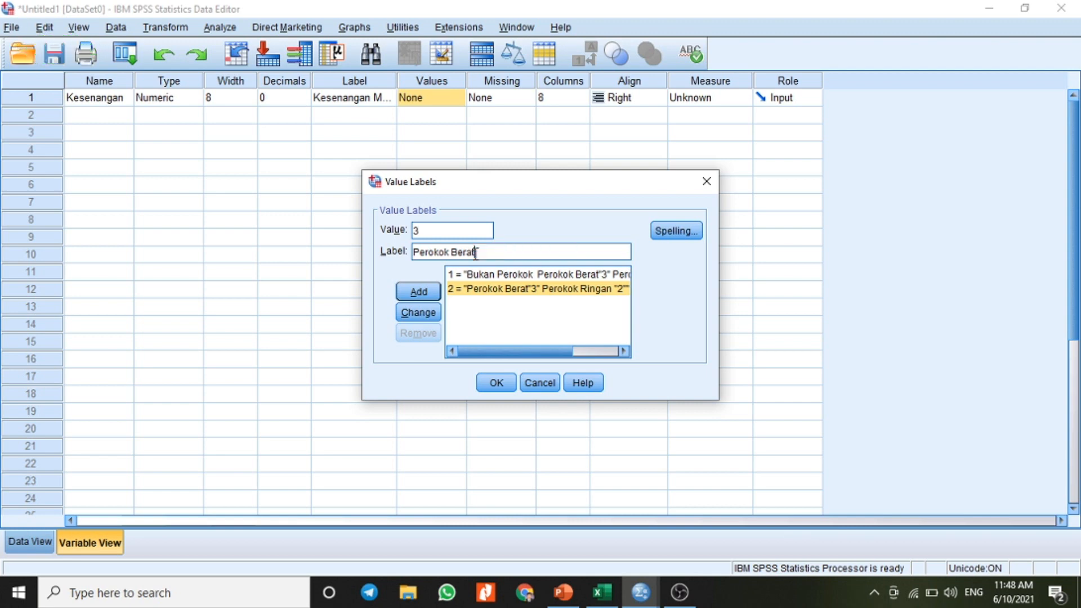
pyautogui.click(431, 292)
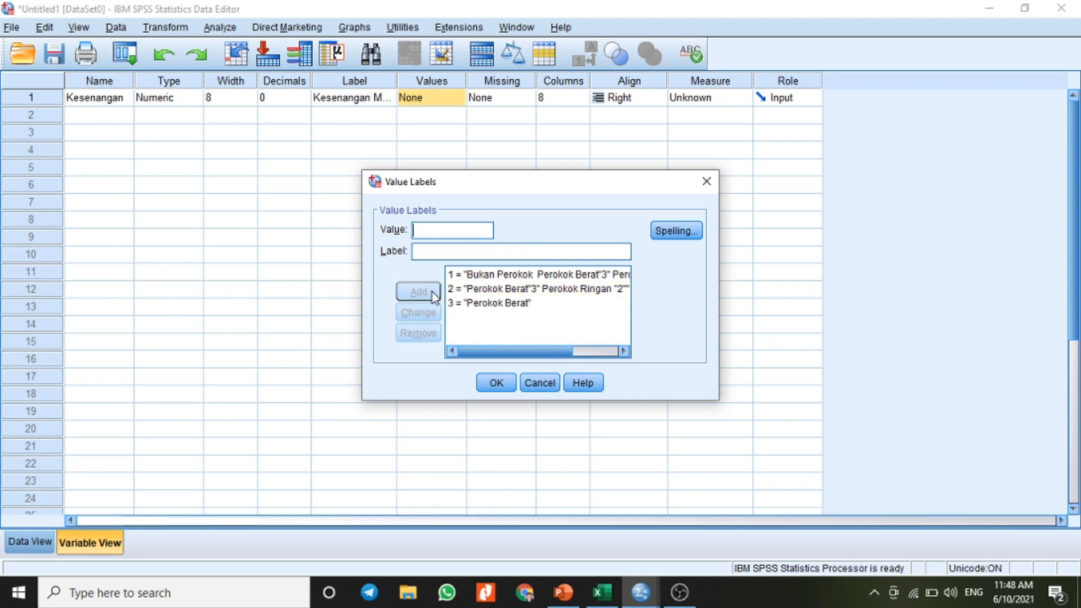
# Step: Change the label of value 2 to Perokok Ringan
pyautogui.click(482, 288)
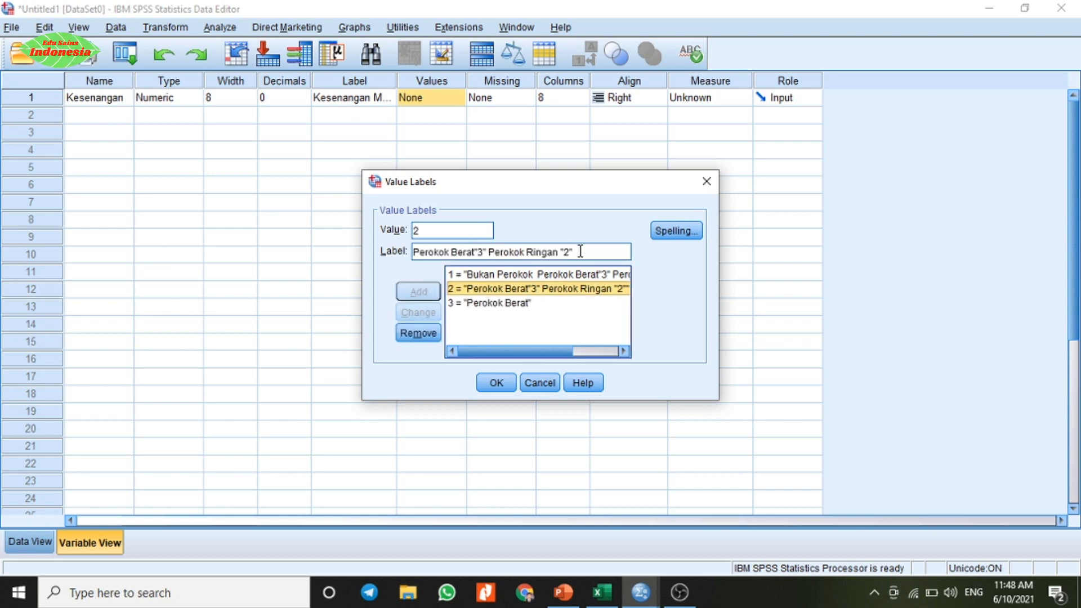
pyautogui.moveTo(575, 253); pyautogui.dragTo(556, 253)
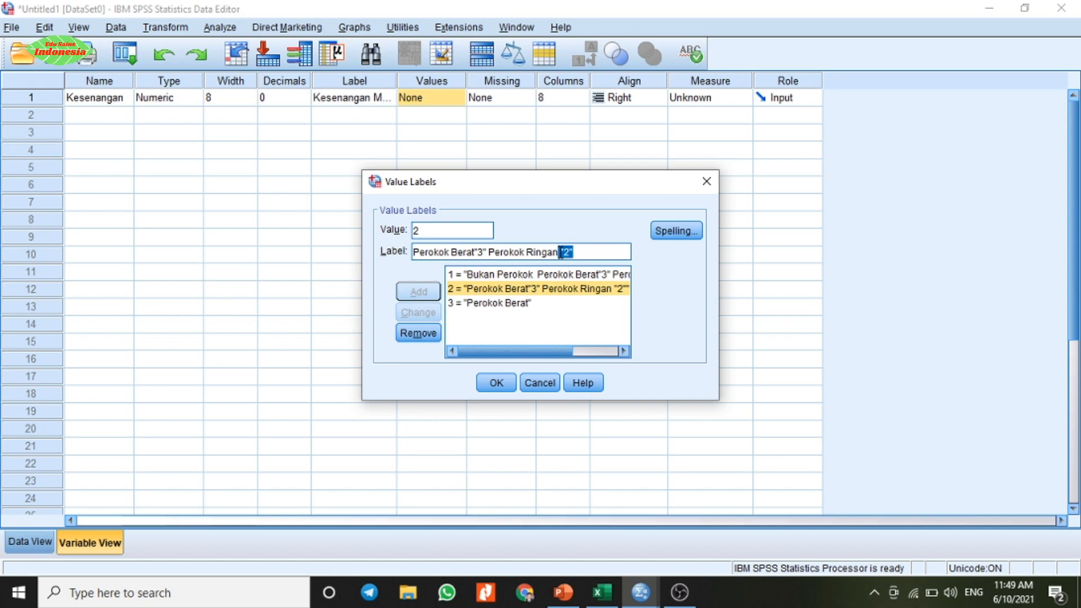
pyautogui.press('BackSpace')
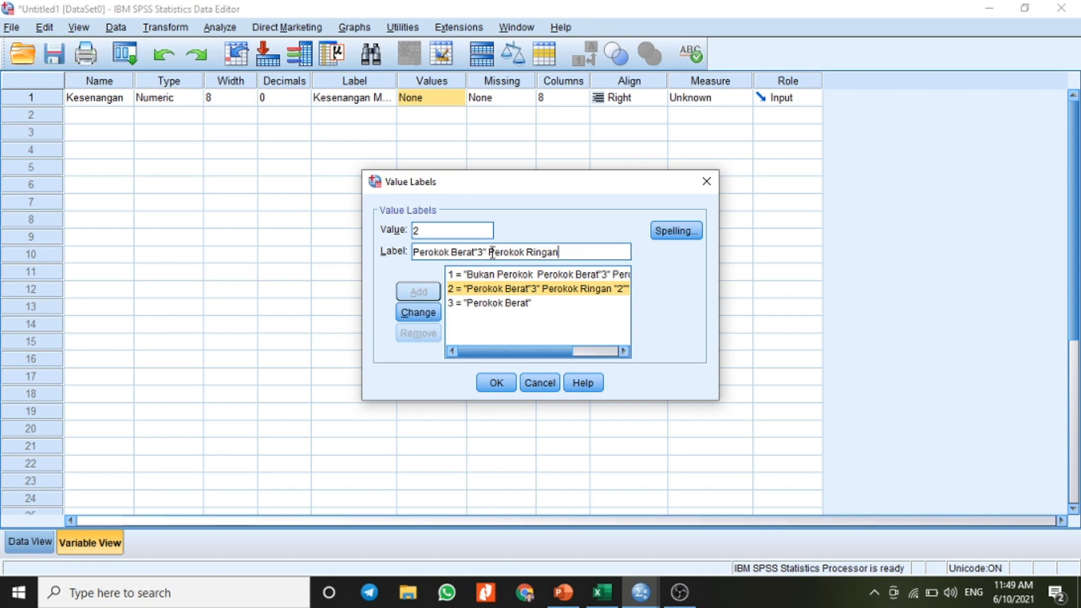
pyautogui.moveTo(489, 252); pyautogui.dragTo(414, 251)
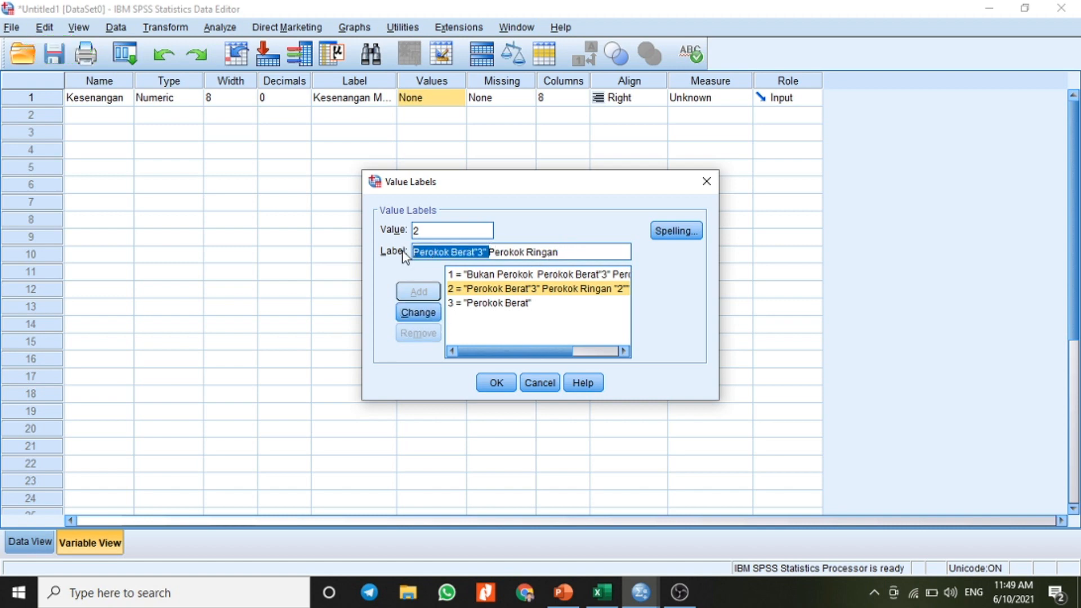
pyautogui.press('BackSpace')
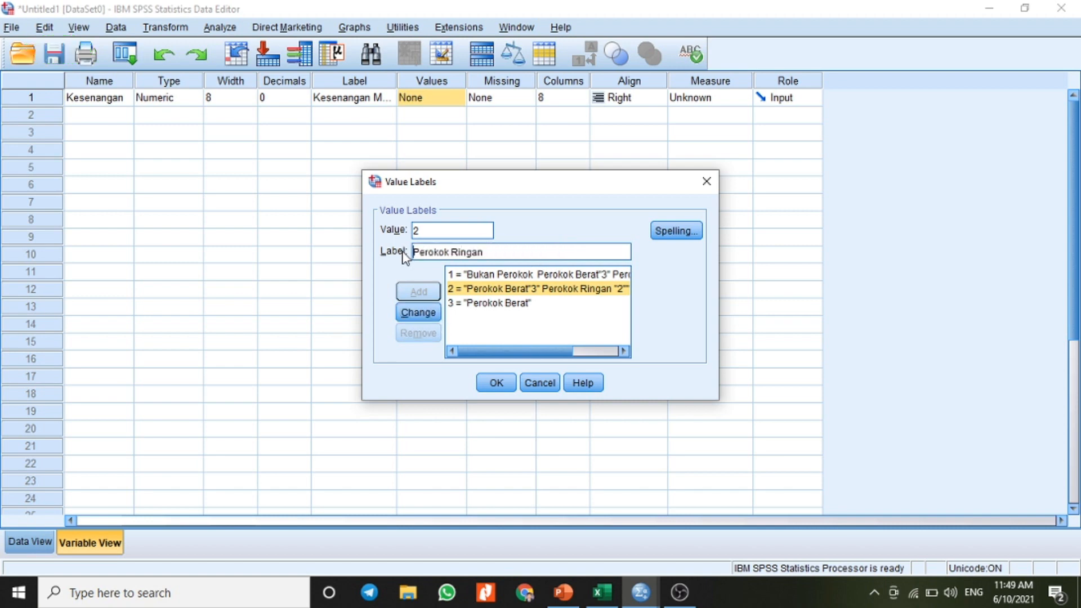
pyautogui.click(427, 310)
# Step: Trim the label of value 1 to Bukan Perokok and accept the value labels for Kesenangan
pyautogui.click(503, 276)
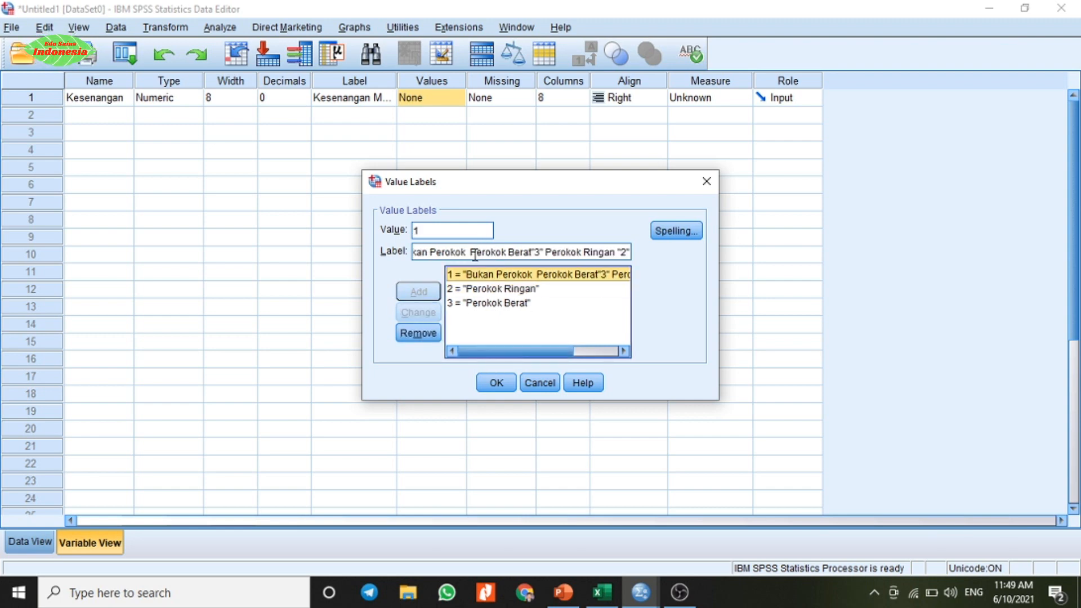
pyautogui.moveTo(474, 253); pyautogui.dragTo(654, 249)
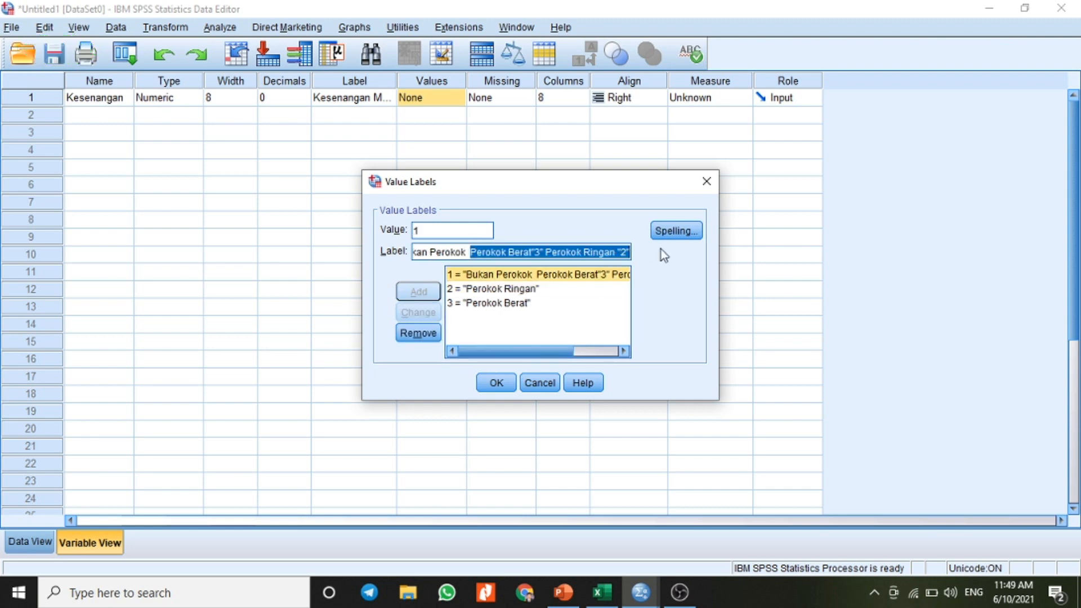
pyautogui.press('BackSpace')
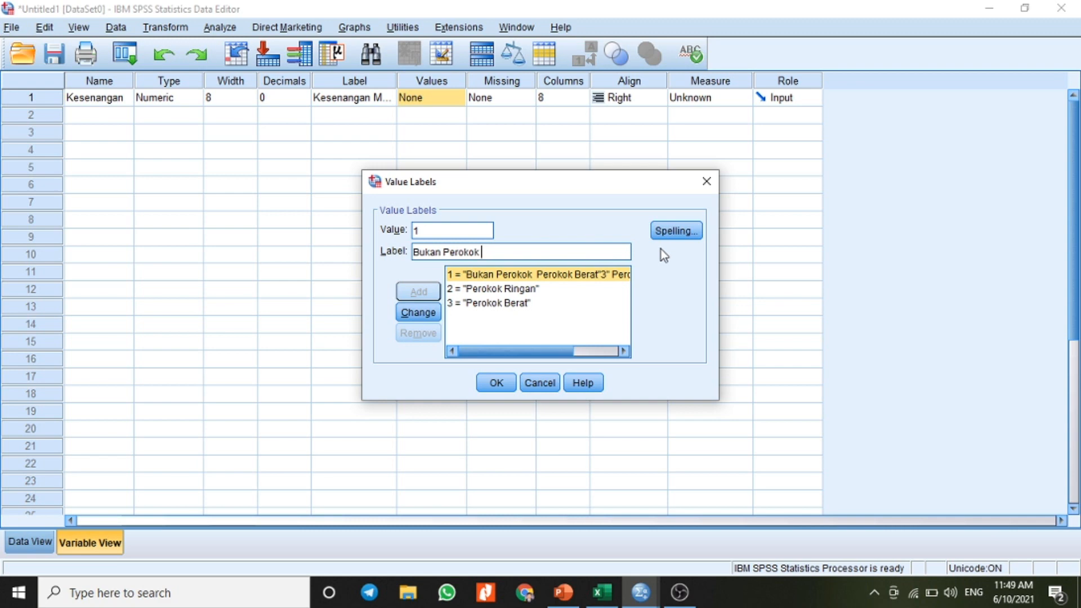
pyautogui.click(436, 313)
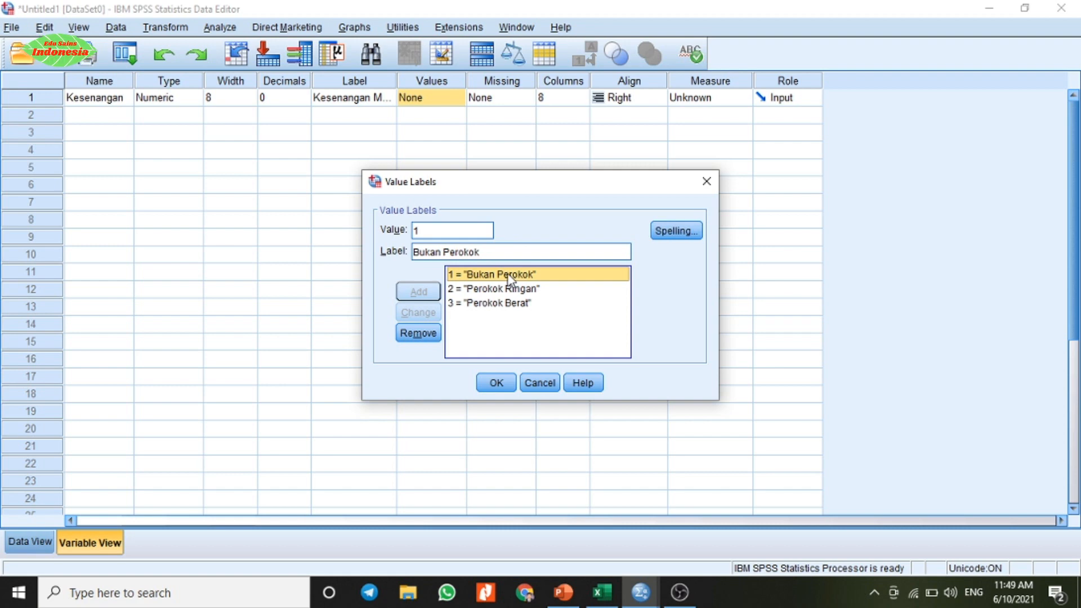
pyautogui.click(502, 386)
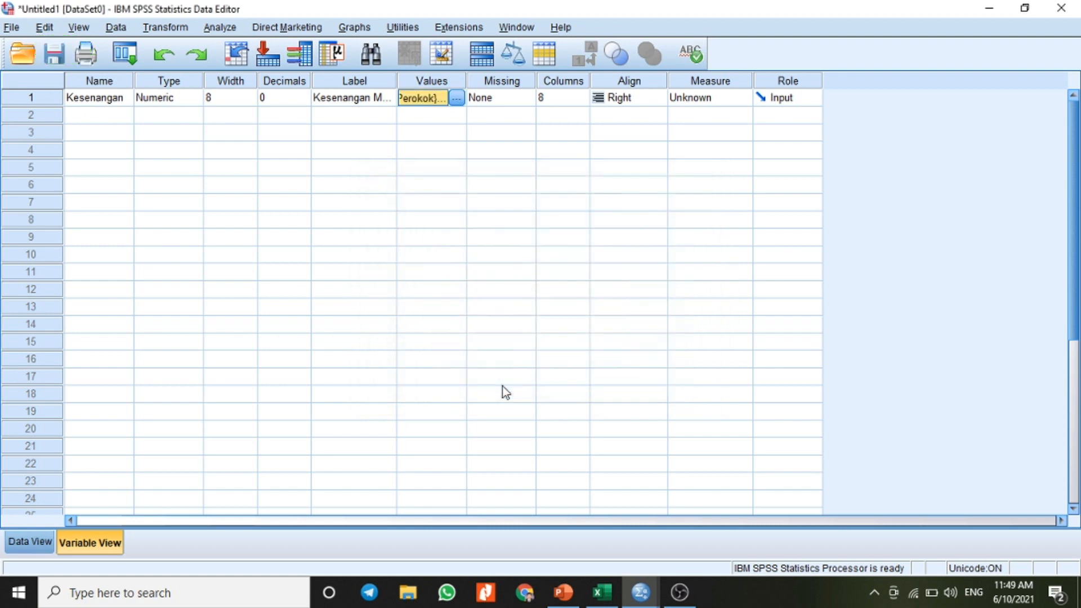
# Step: Define a second variable named Hipertensi with 0 decimals
pyautogui.click(106, 118)
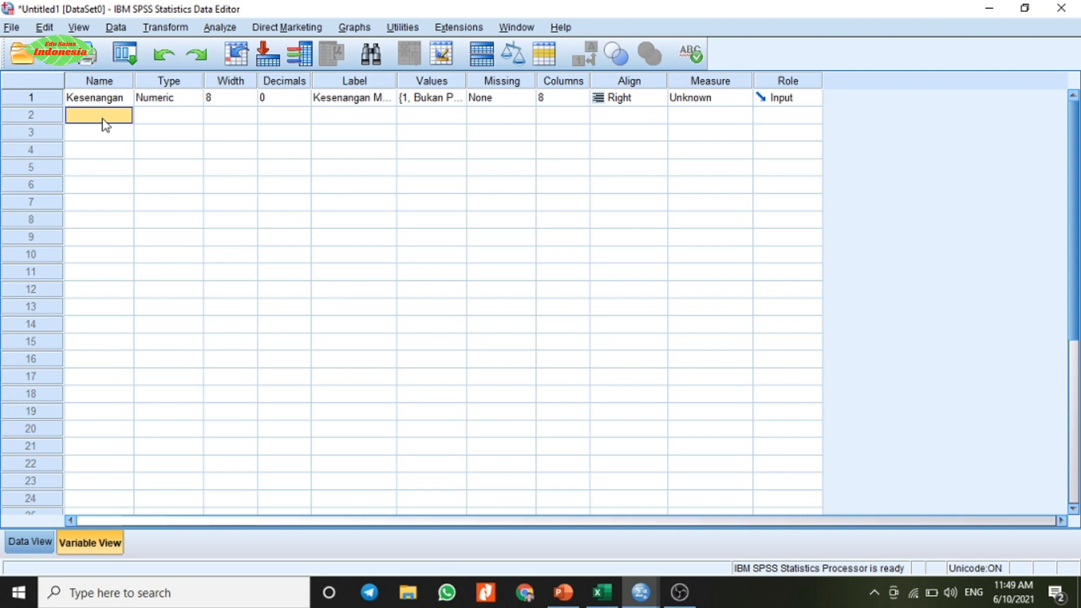
pyautogui.write('H')
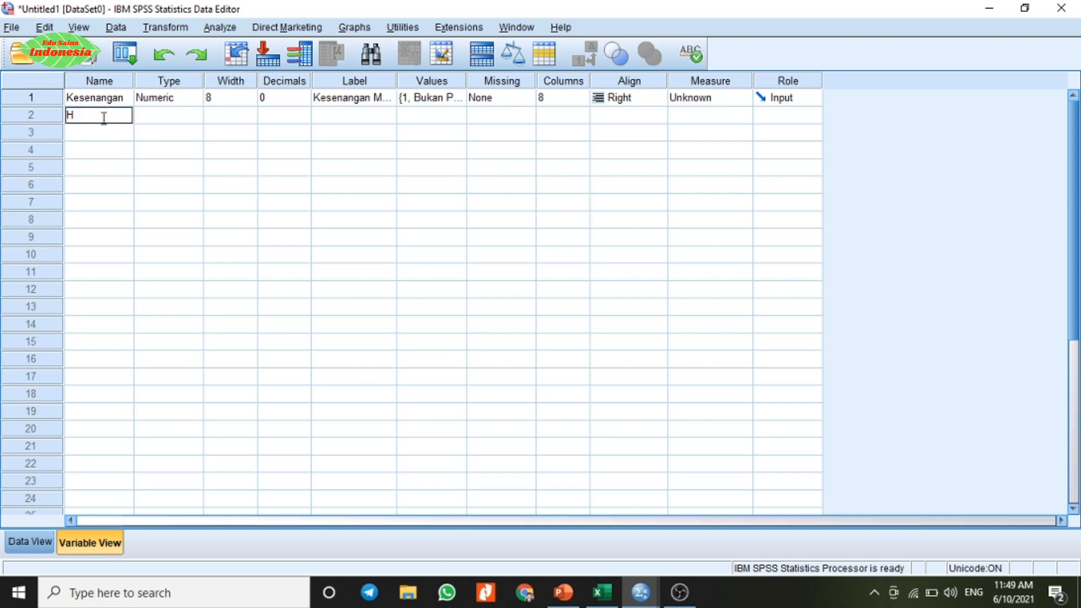
pyautogui.write('ipe')
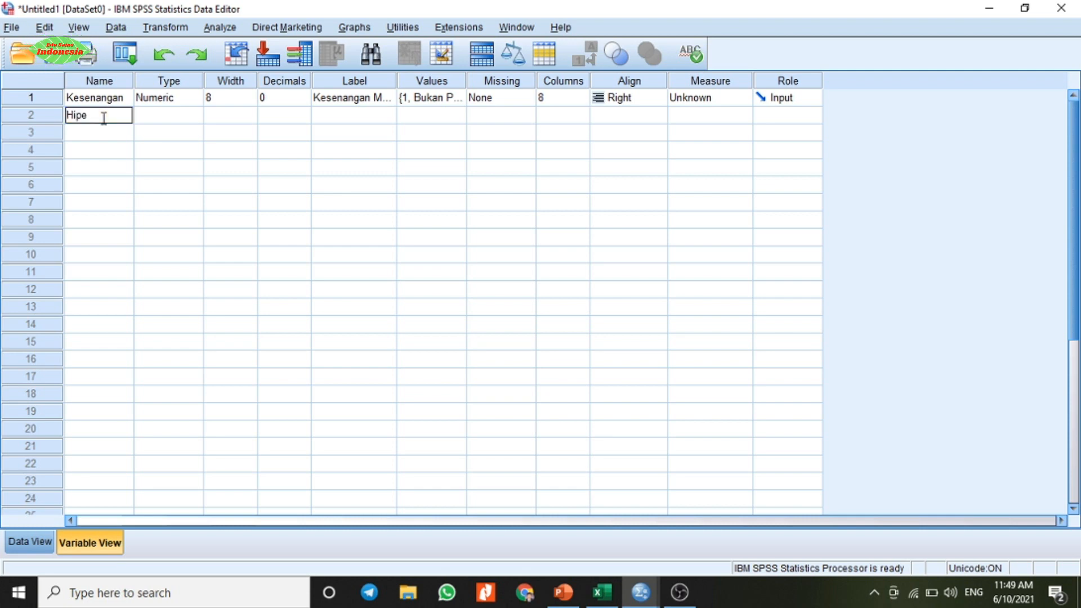
pyautogui.write('rtensi')
pyautogui.press('Tab')
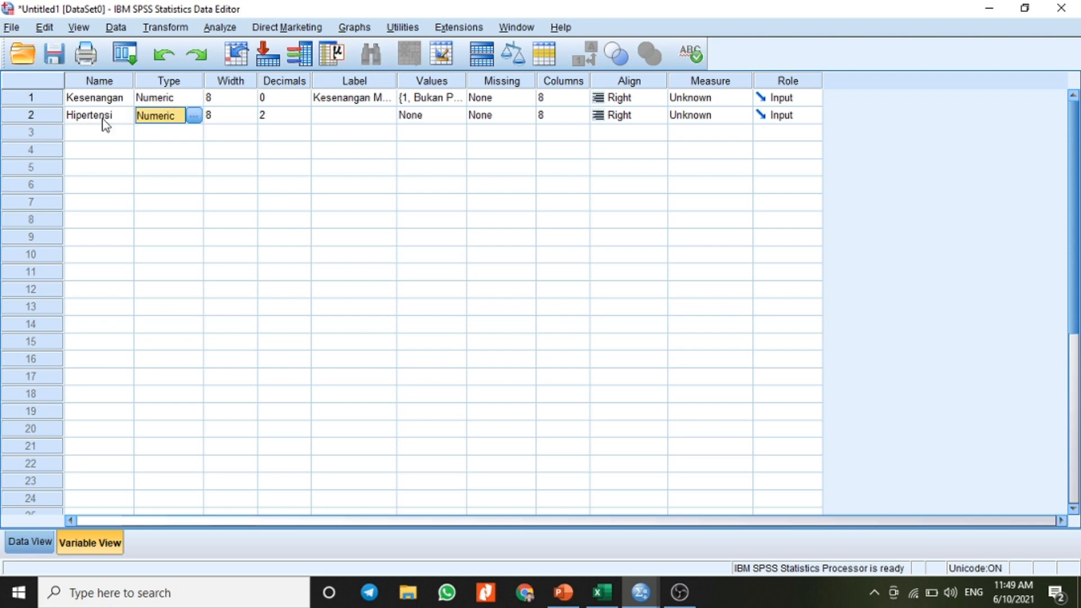
pyautogui.click(296, 115)
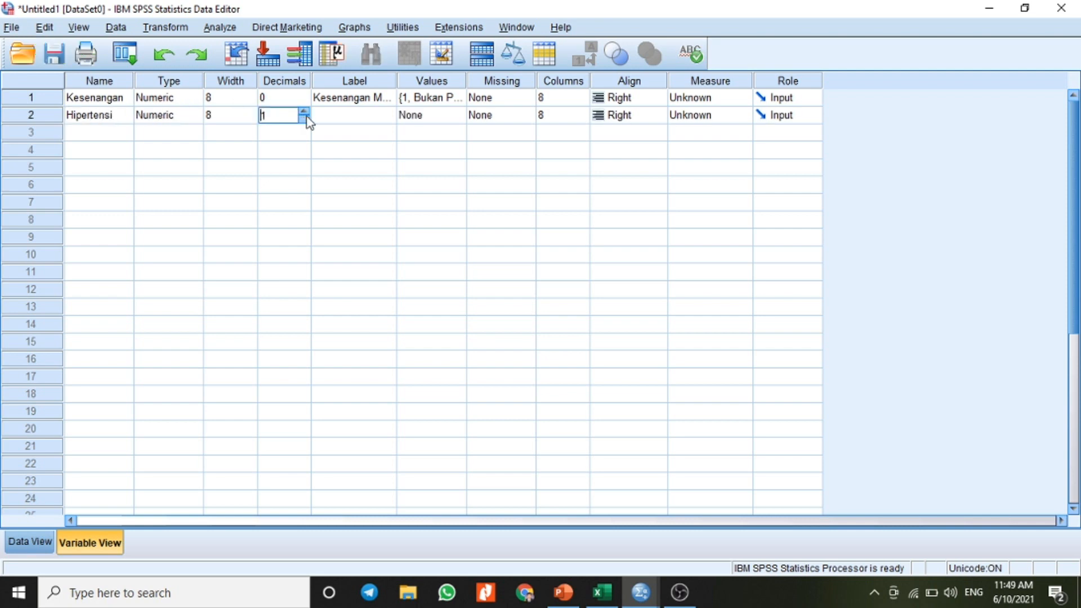
# Step: Enter Kejadian Hipertensi as the label of the Hipertensi variable
pyautogui.click(351, 116)
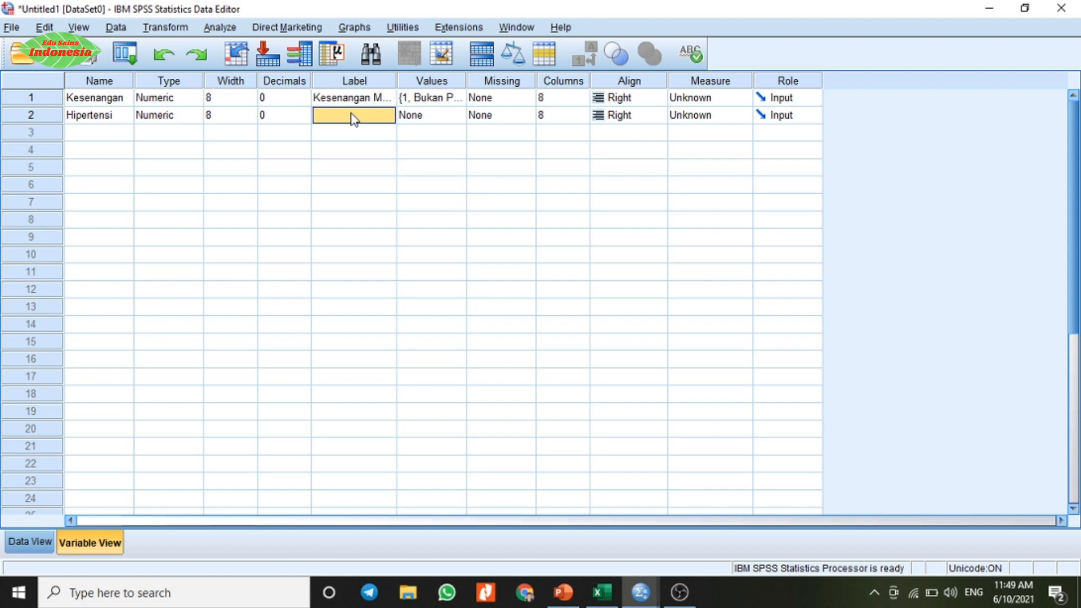
pyautogui.write('K')
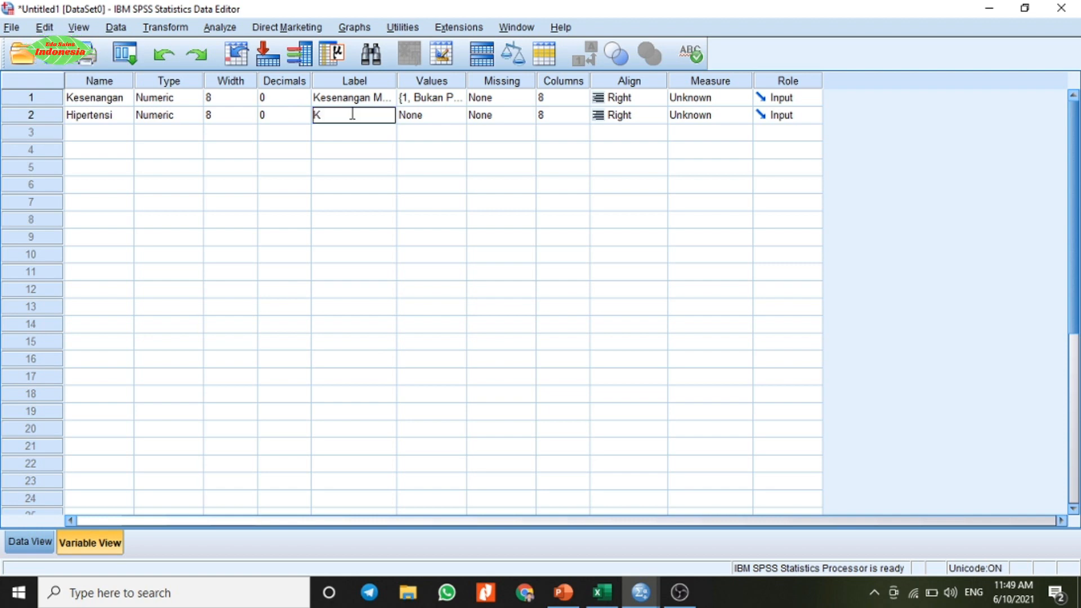
pyautogui.write('ejadia')
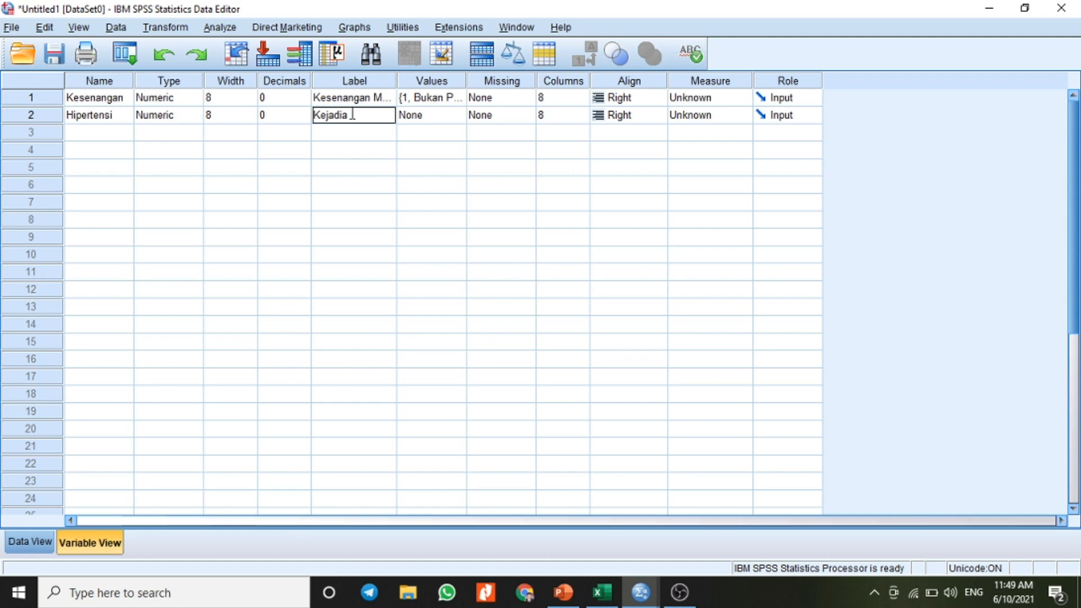
pyautogui.write('n Hipertensi')
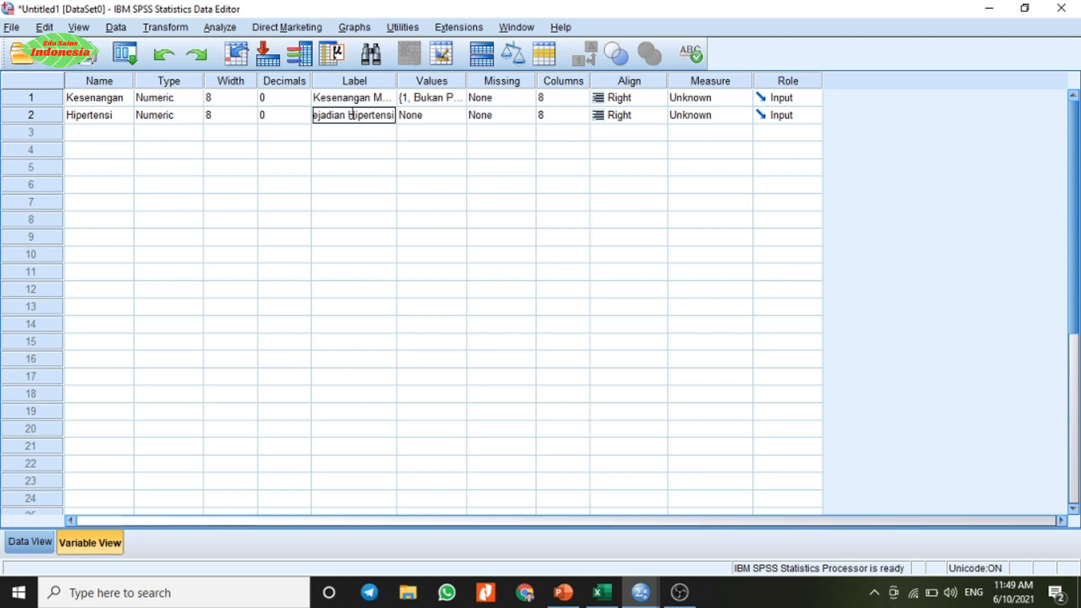
# Step: Open the value labels of the Hipertensi variable and add value 1 as Tidak Hipertensi
pyautogui.click(437, 118)
pyautogui.click(435, 120)
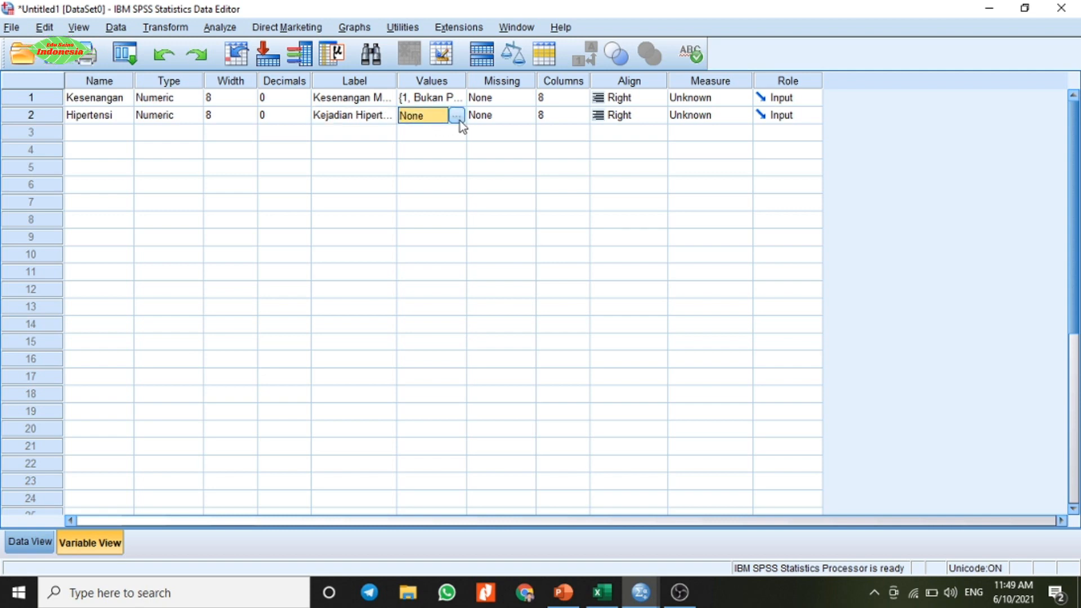
pyautogui.click(459, 120)
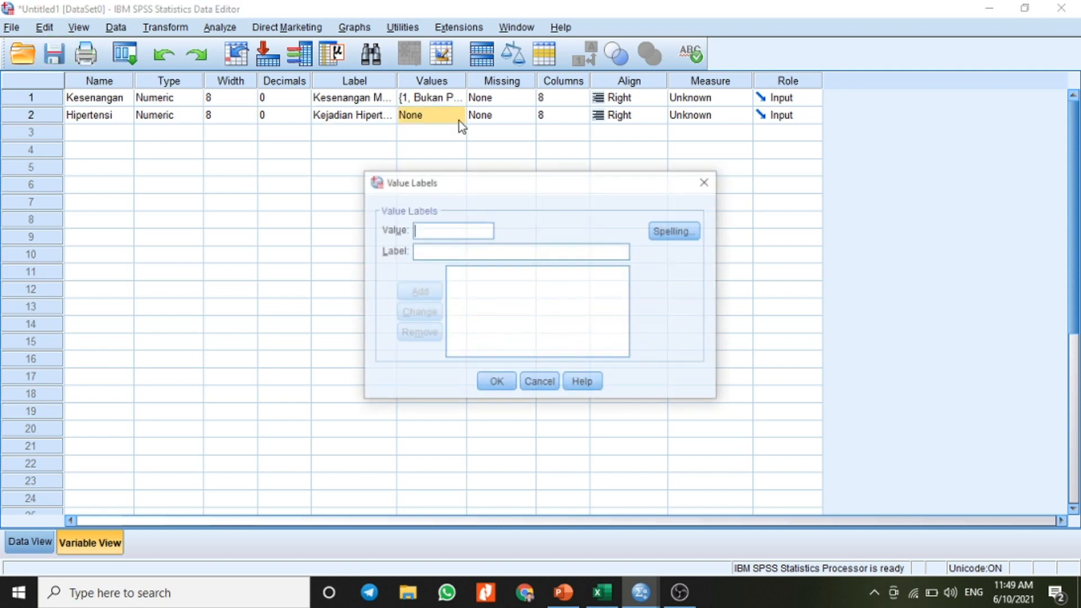
pyautogui.click(443, 252)
pyautogui.write('T')
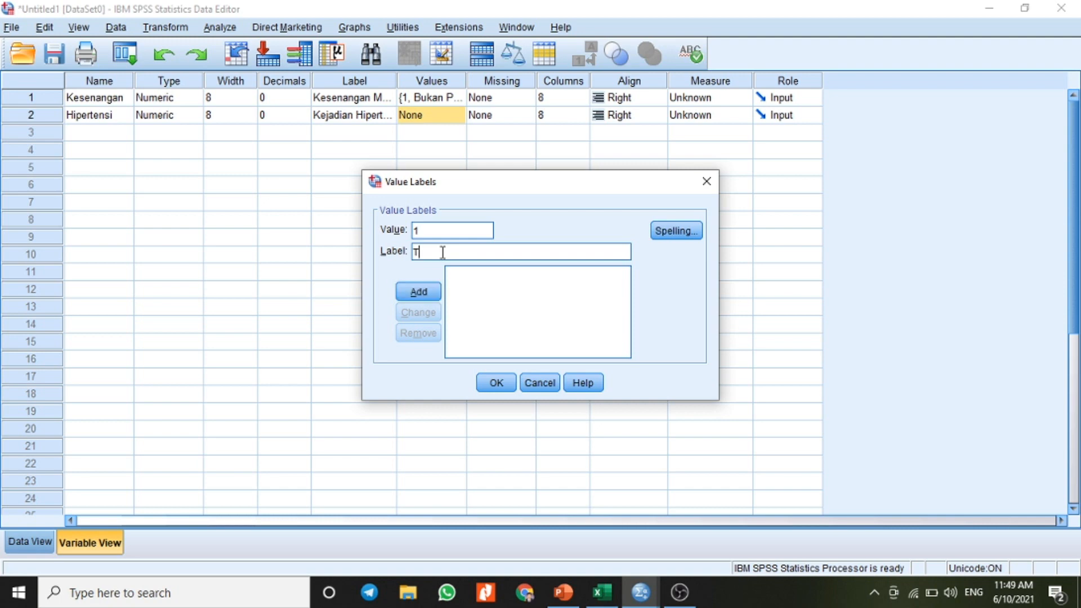
pyautogui.write('idak')
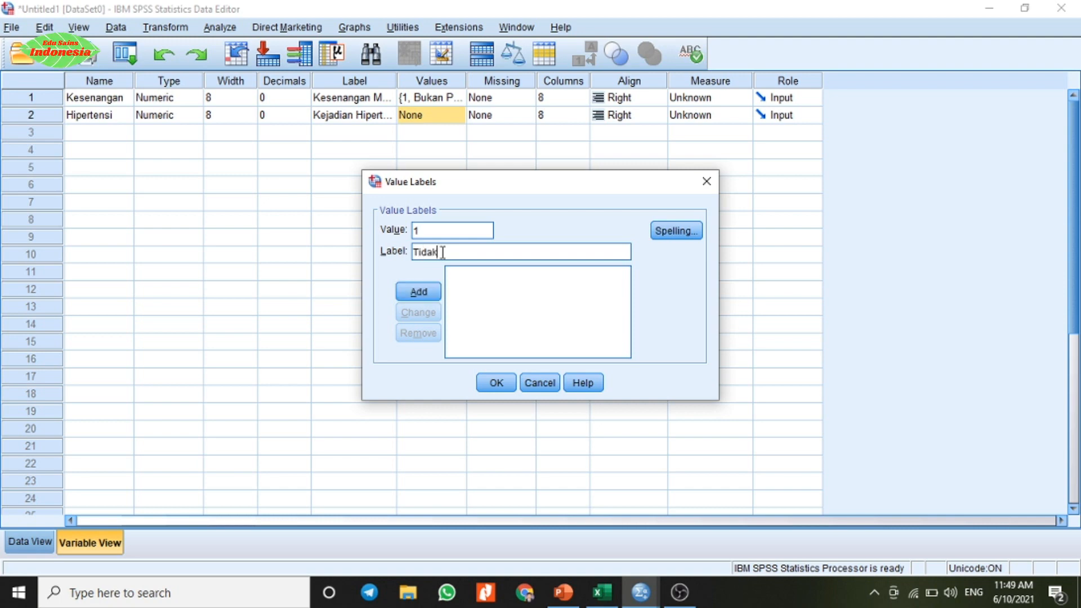
pyautogui.write(' H')
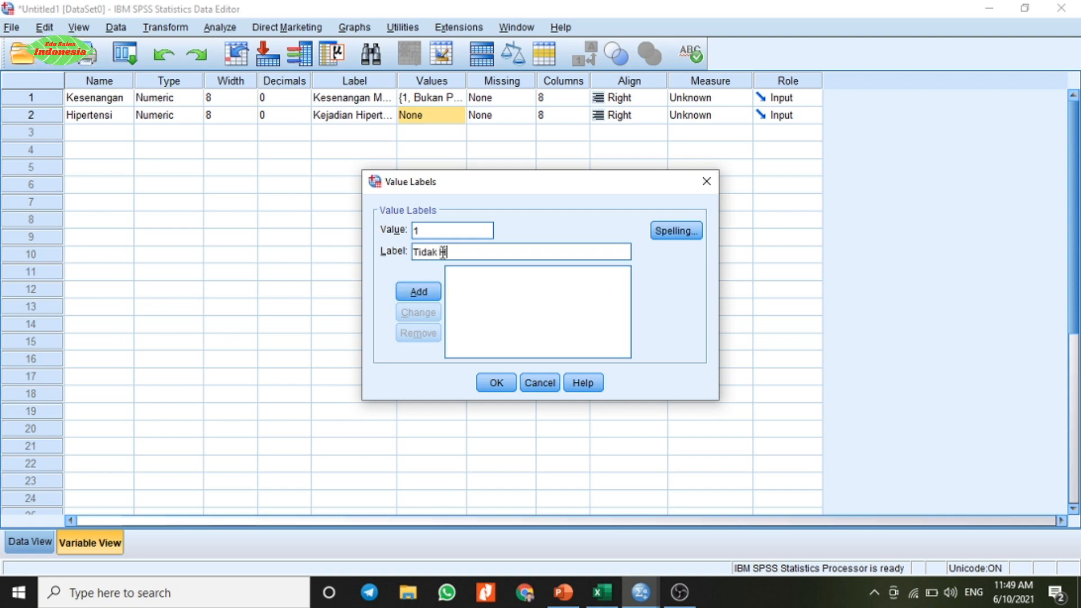
pyautogui.write('ipertensi')
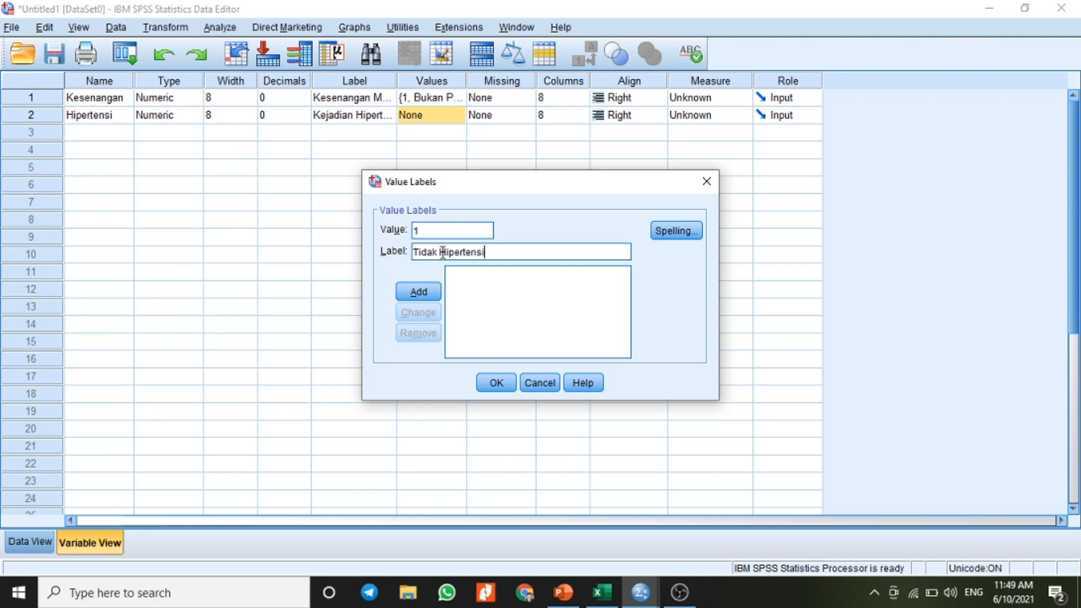
pyautogui.click(418, 293)
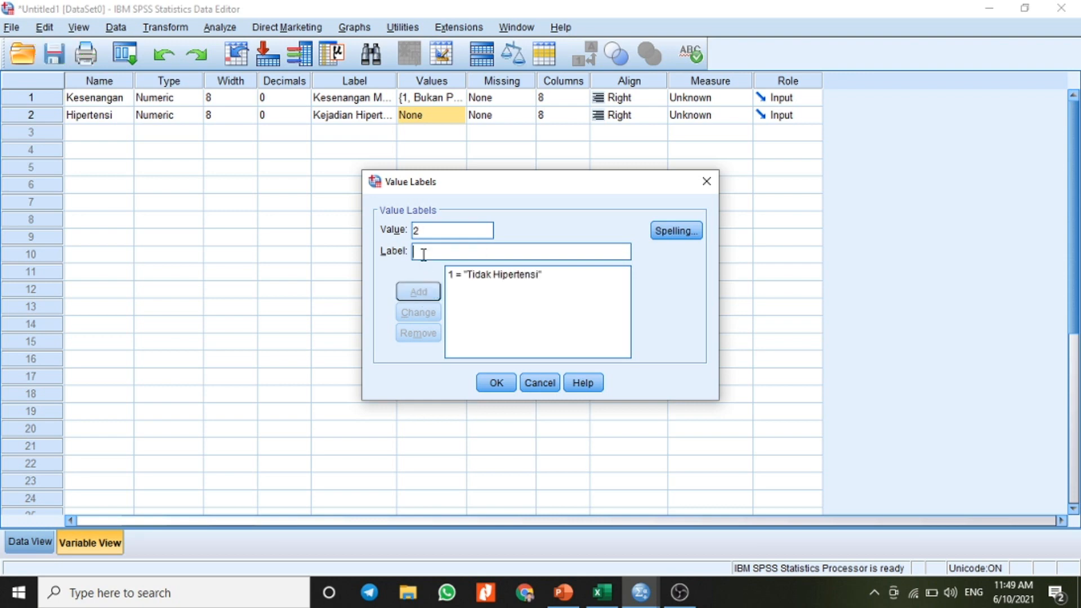
# Step: Add value 2 as Hipertensi and accept the value labels
pyautogui.write('Hiper')
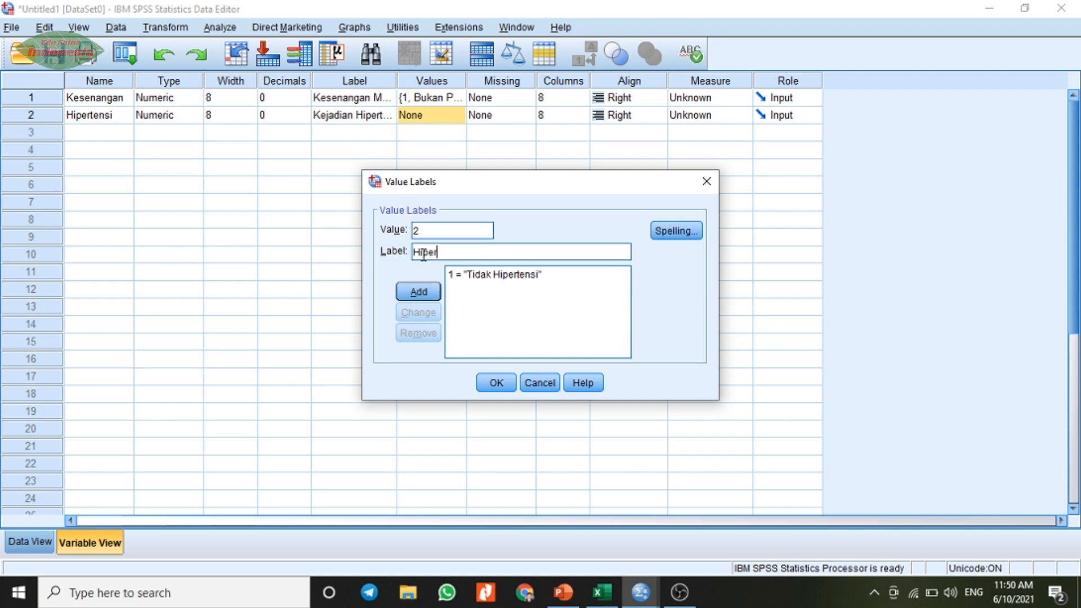
pyautogui.write('tensi')
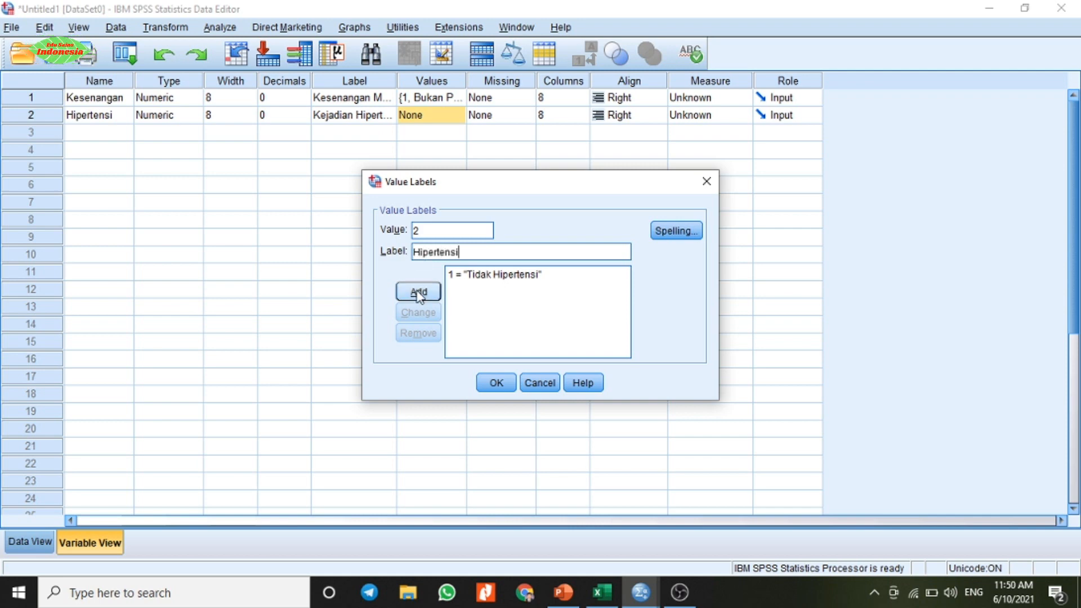
pyautogui.click(418, 293)
pyautogui.click(501, 384)
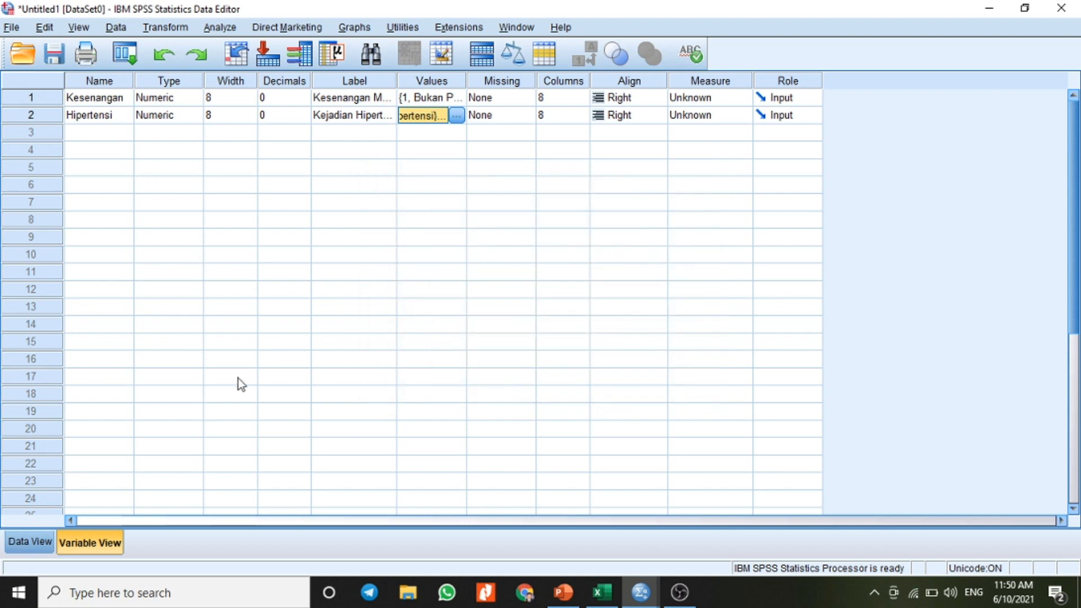
# Step: Display the SPSS data grid, and copy the coded values in B2:C31 from Sheet2 of the Excel workbook
pyautogui.click(39, 545)
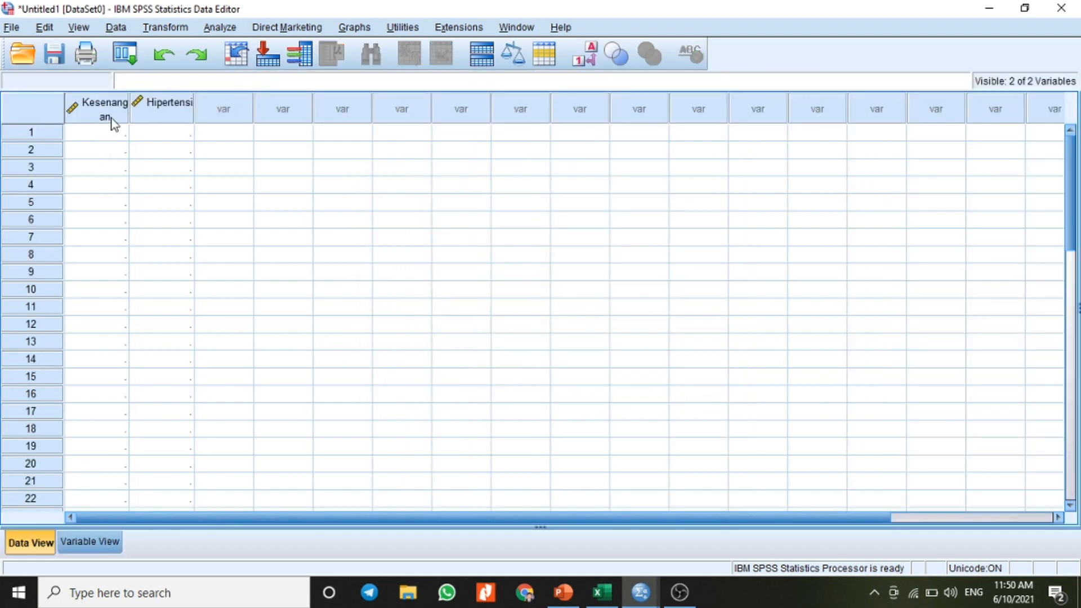
pyautogui.click(602, 592)
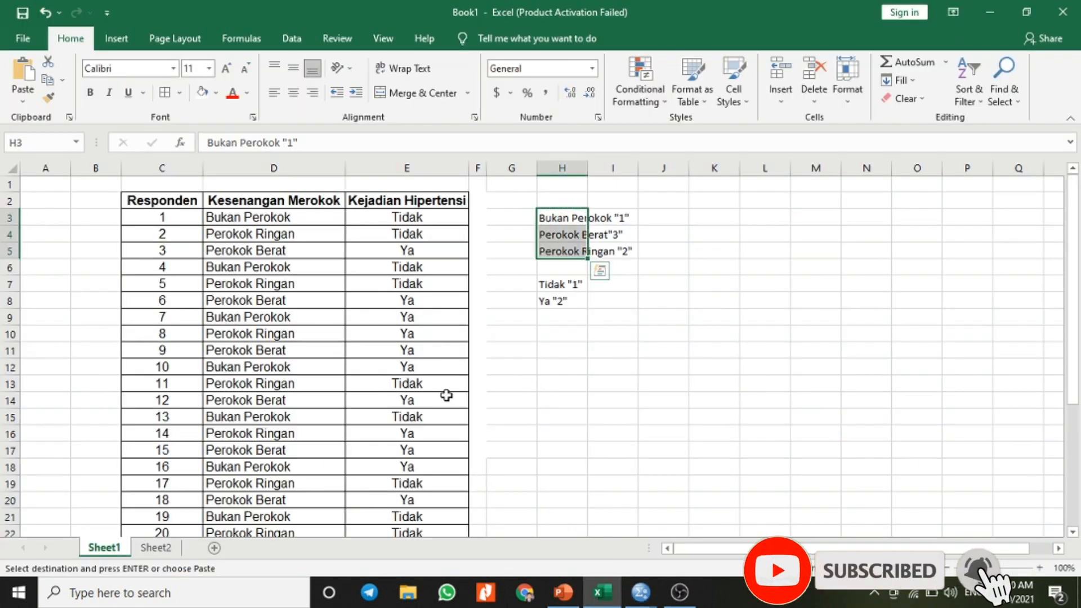
pyautogui.click(157, 547)
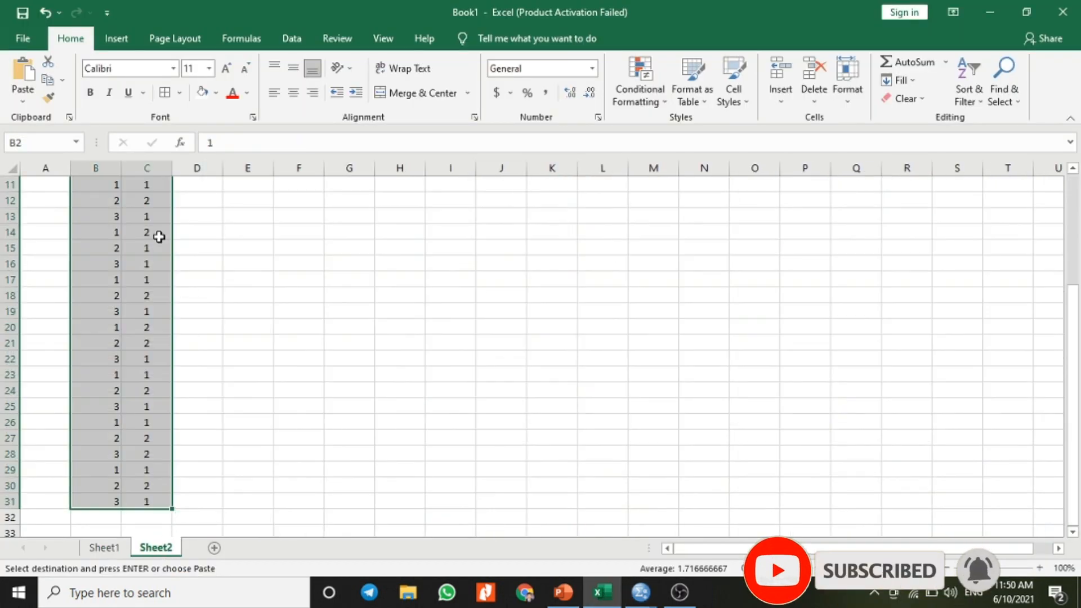
pyautogui.rightClick(139, 230)
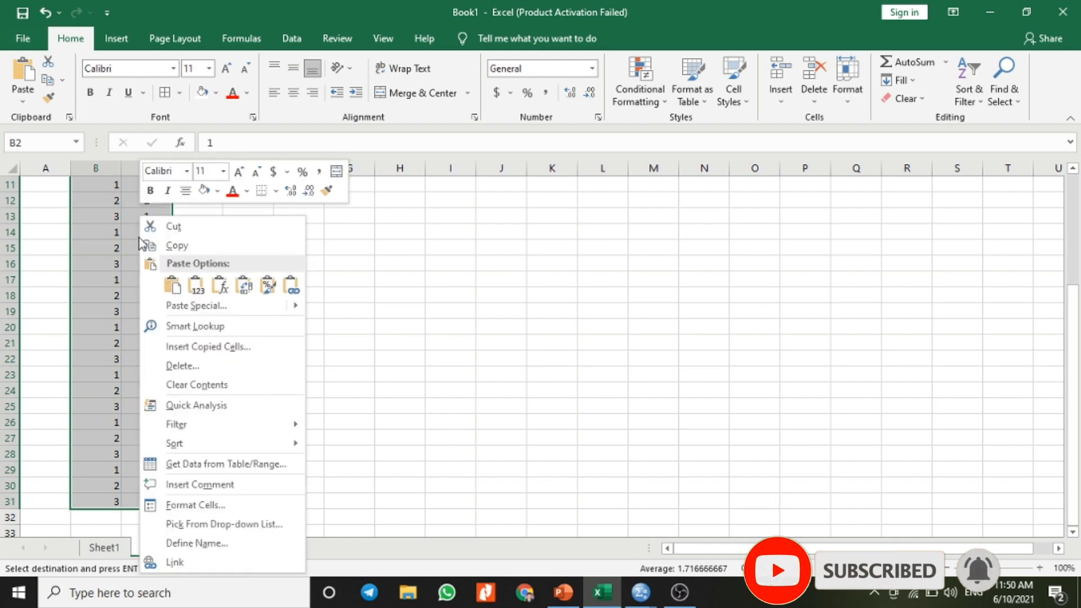
pyautogui.click(176, 243)
pyautogui.scroll(4, 558, 504)
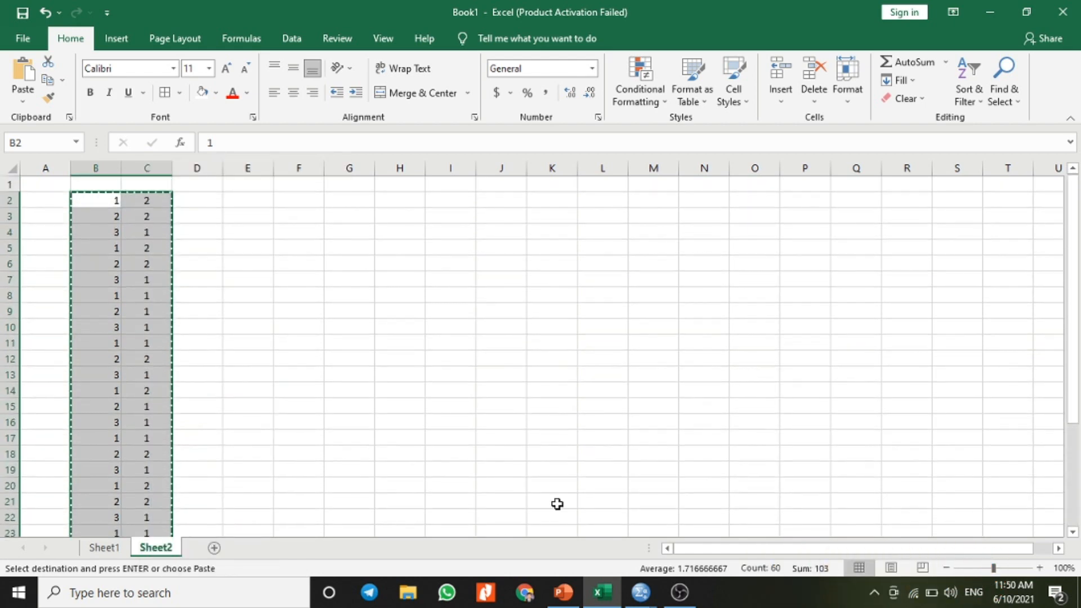
# Step: Return to SPSS and paste the copied codes into the Kesenangan and Hipertensi columns starting at case 1
pyautogui.click(640, 592)
pyautogui.click(593, 538)
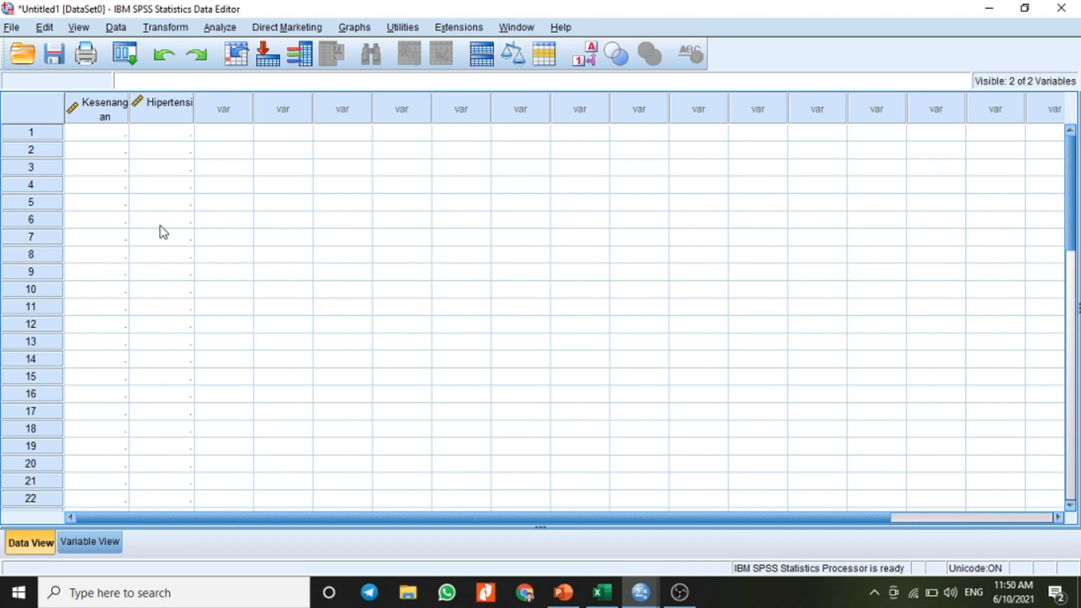
pyautogui.click(110, 132)
pyautogui.rightClick(111, 134)
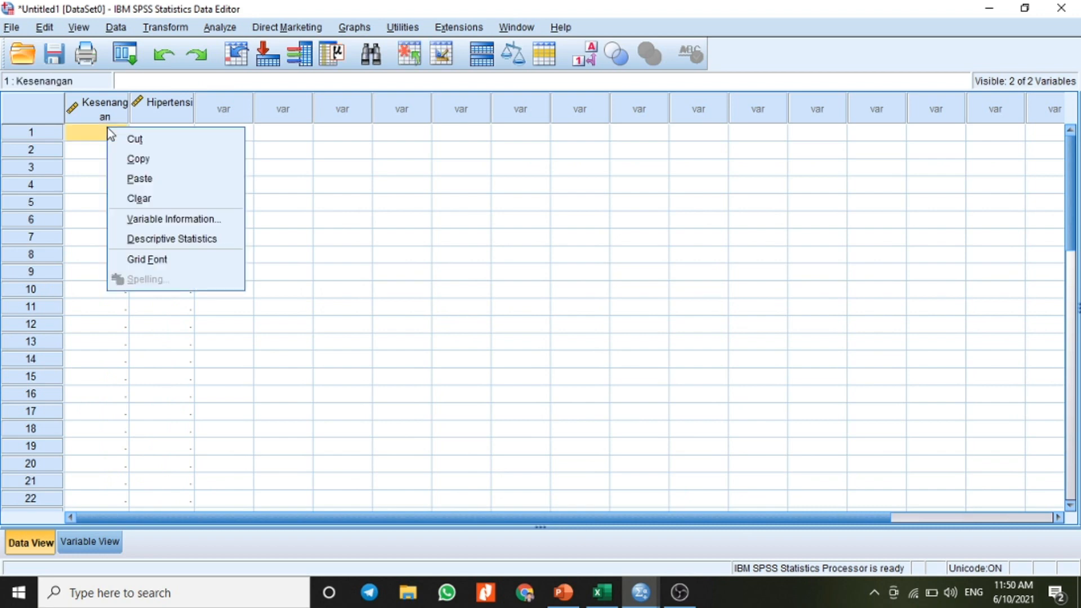
pyautogui.click(139, 179)
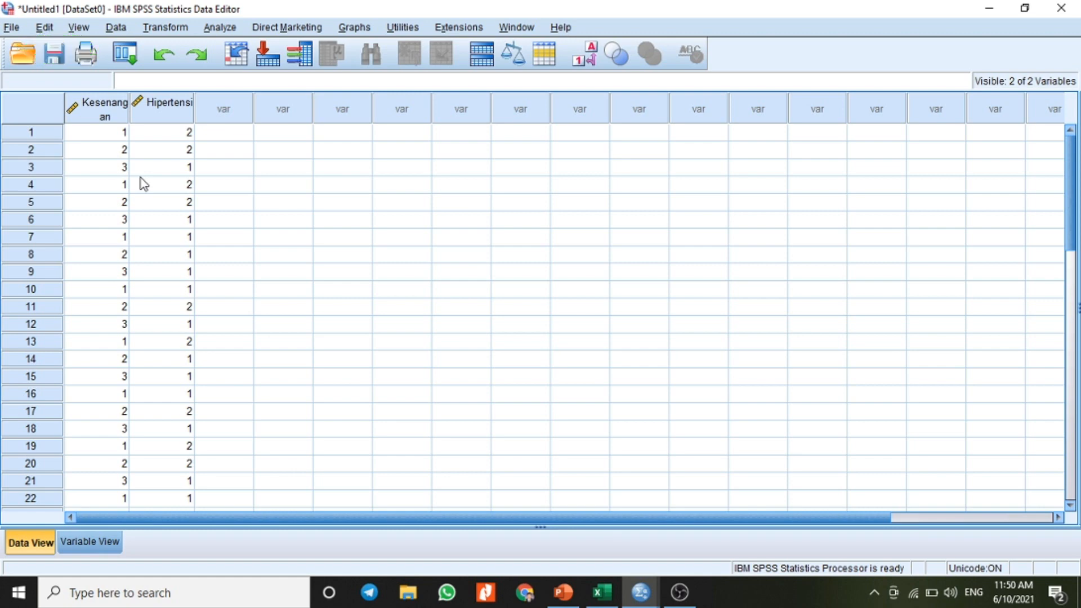
# Step: Set up a Crosstabs analysis with Kesenangan Merokok as the row variable and Kejadian Hipertensi as the column variable
pyautogui.click(220, 29)
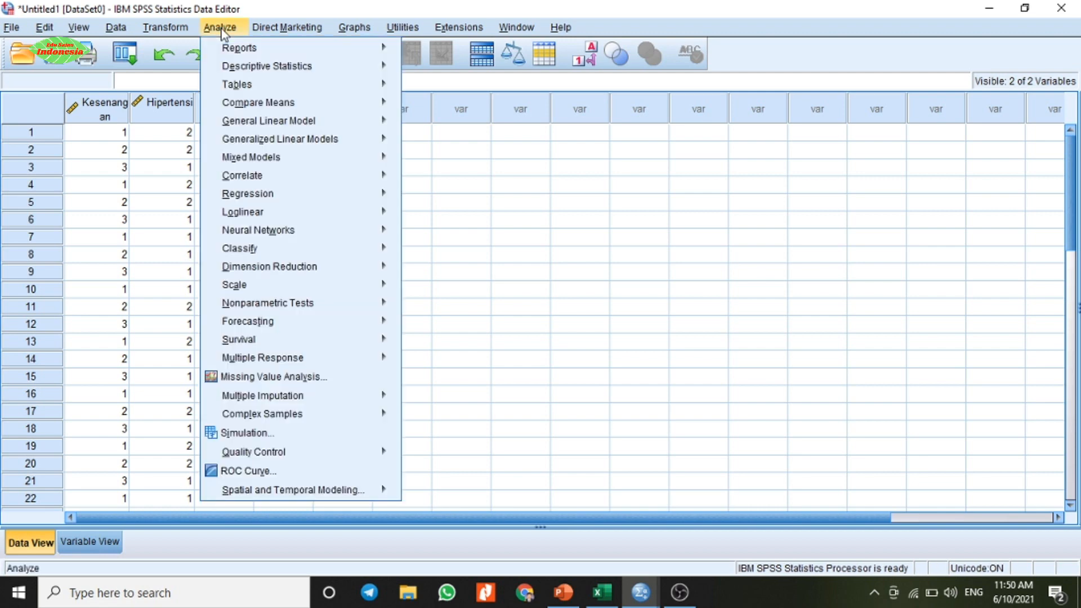
pyautogui.moveTo(259, 73)
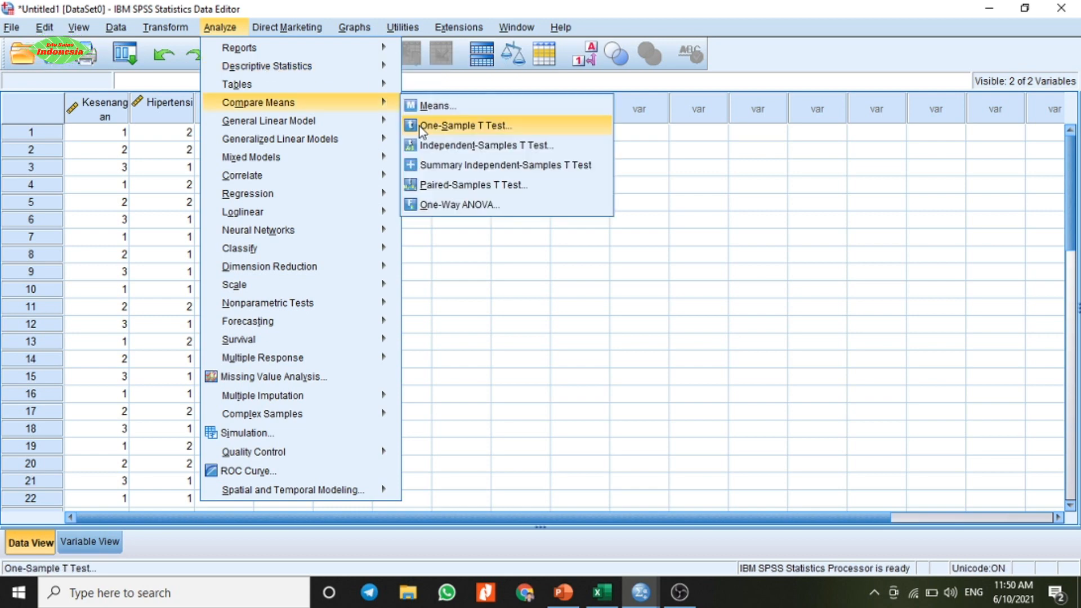
pyautogui.moveTo(360, 85)
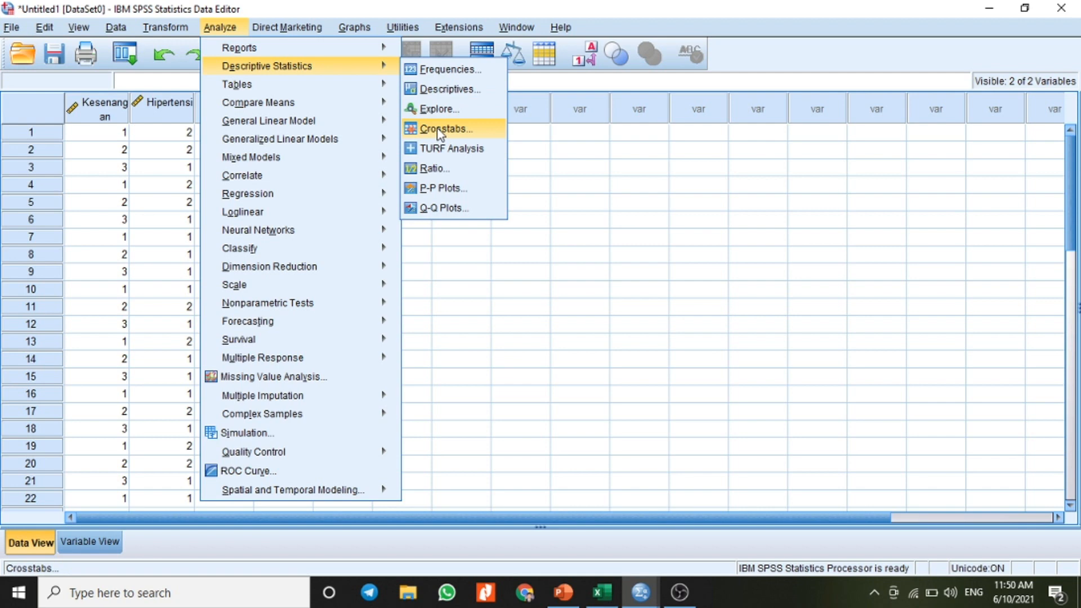
pyautogui.click(441, 130)
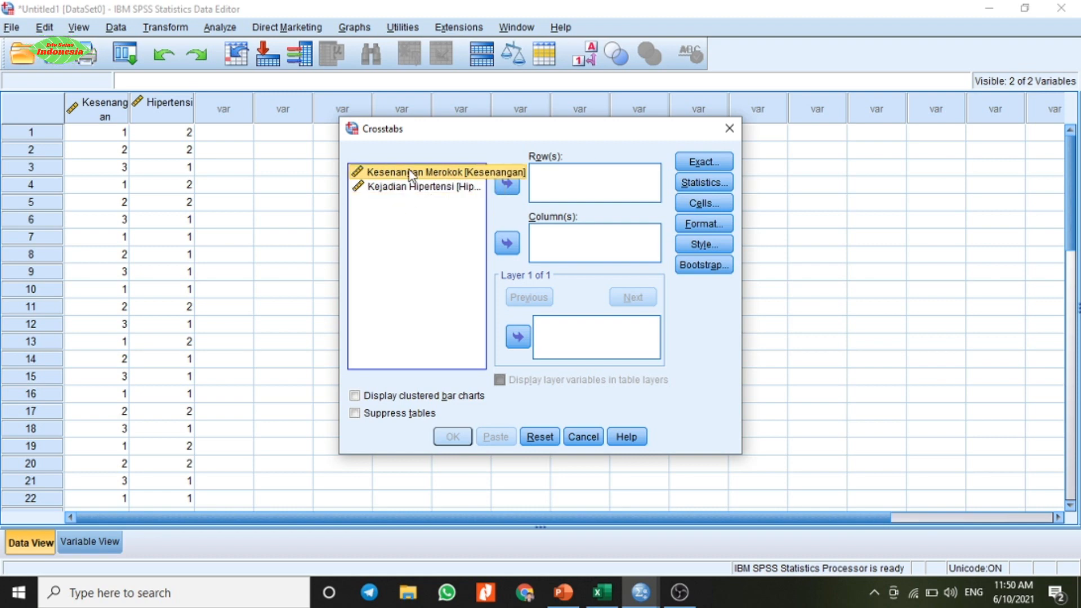
pyautogui.click(508, 184)
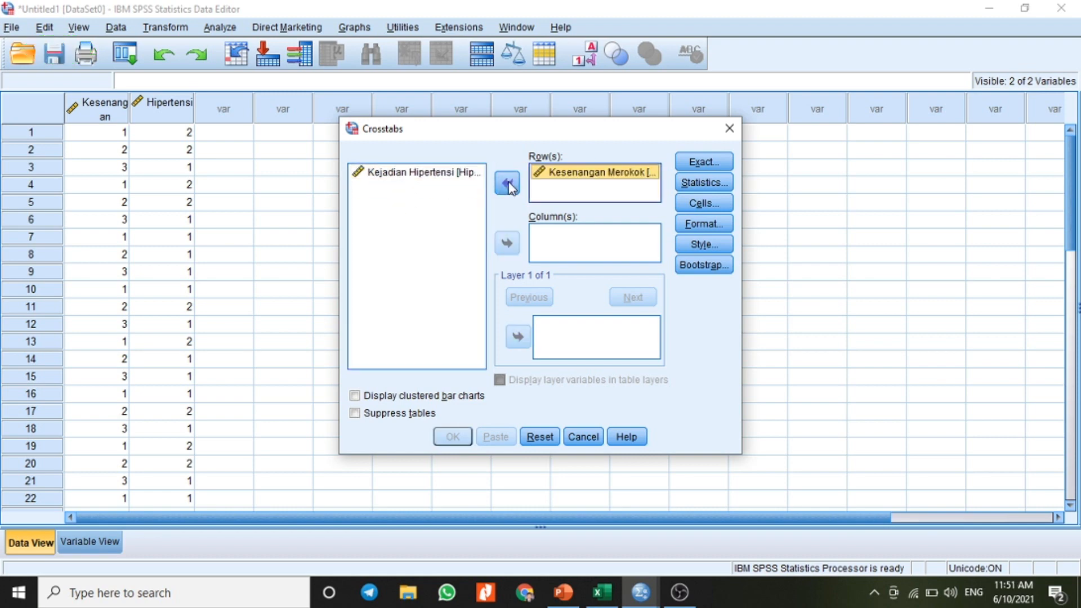
pyautogui.click(438, 179)
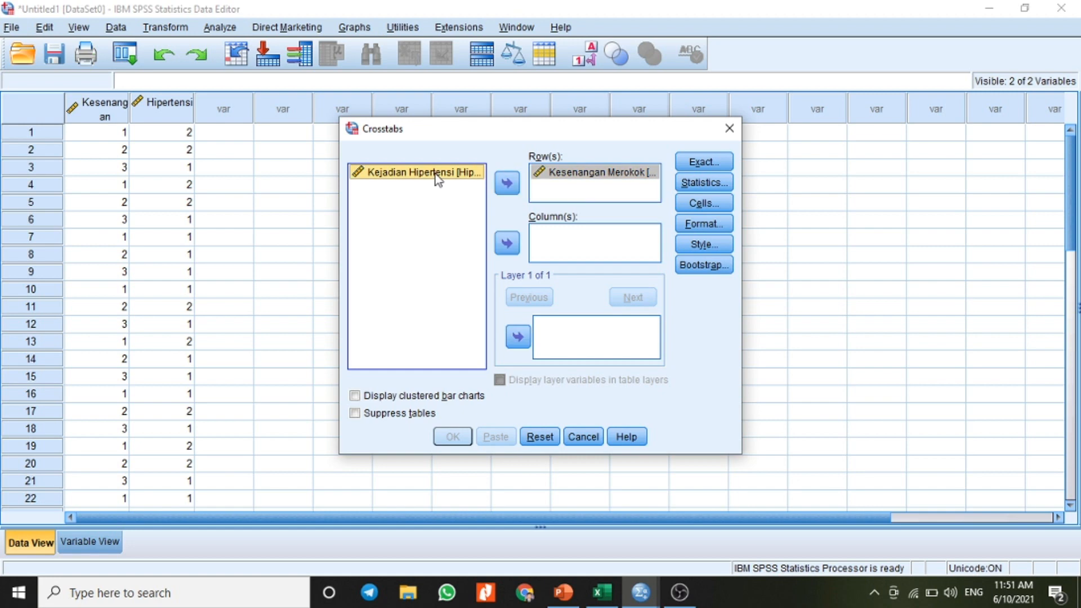
pyautogui.click(508, 245)
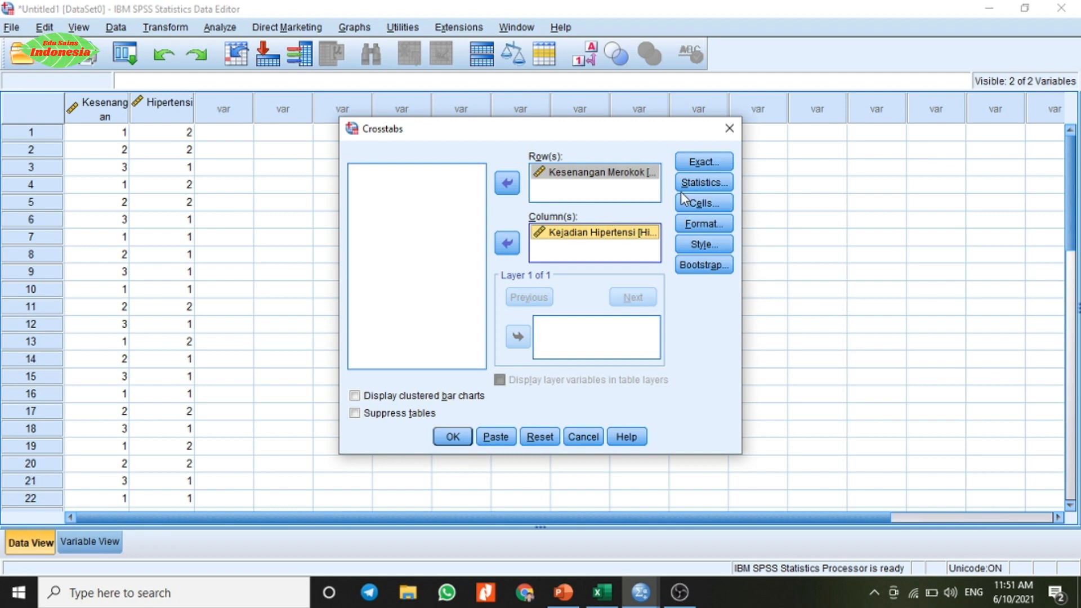
# Step: Enable the Chi-square statistic for the crosstab and run the analysis
pyautogui.click(701, 183)
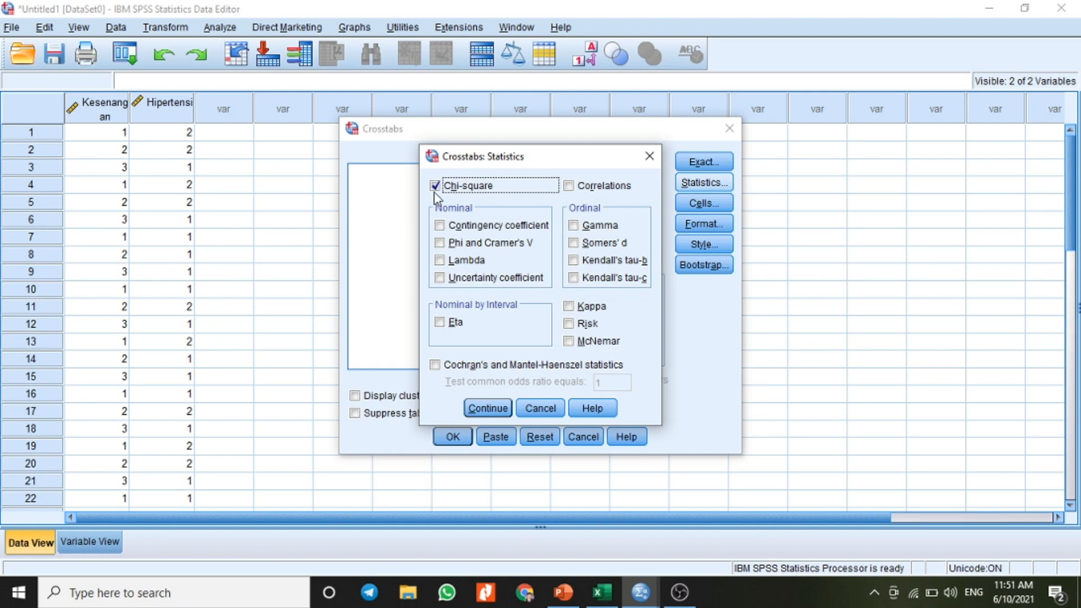
pyautogui.click(487, 406)
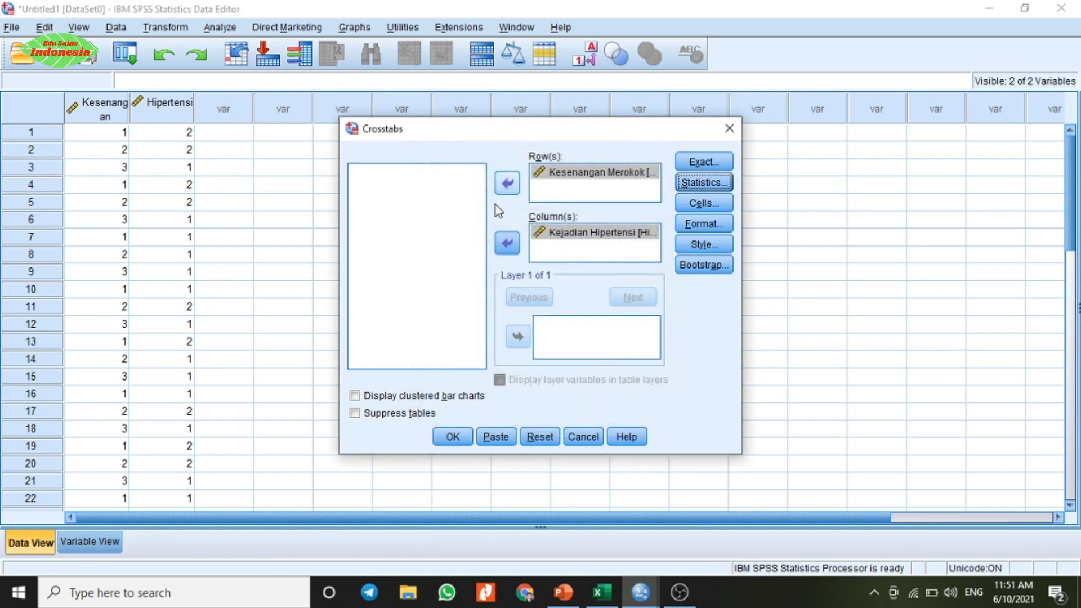
pyautogui.click(464, 438)
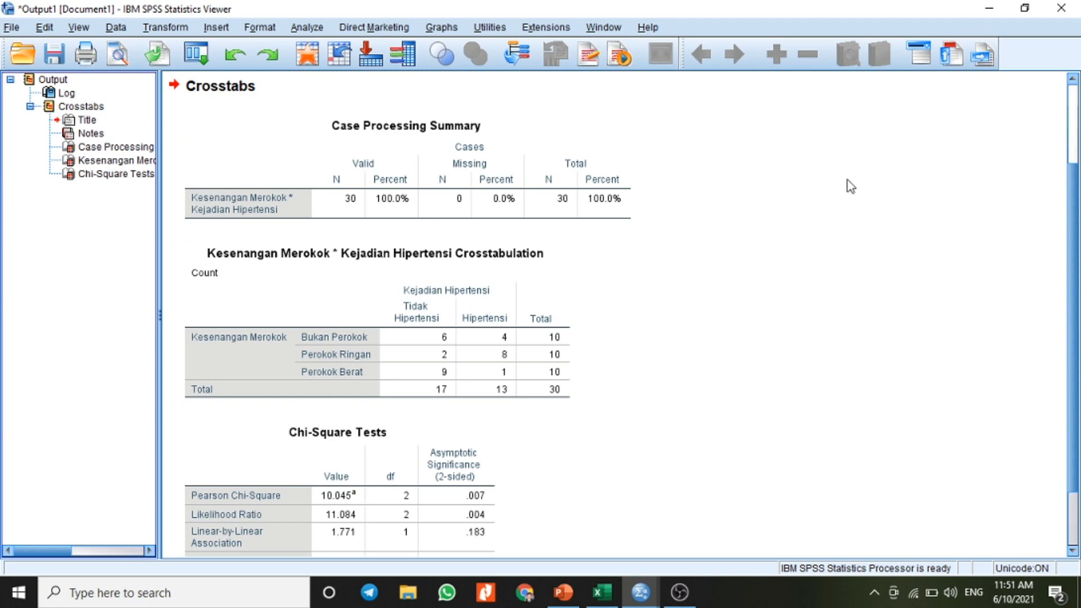
# Step: Review the Crosstabs output, check the category codes on Sheet1 of the Excel workbook, and return to the SPSS output
pyautogui.scroll(3, 1073, 205)
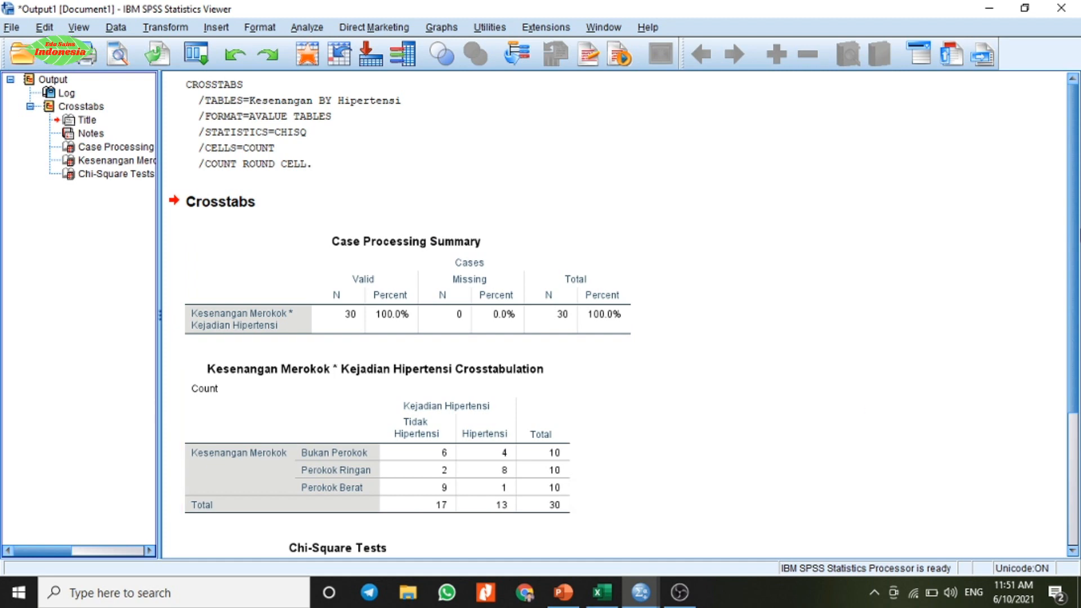
pyautogui.moveTo(1073, 203); pyautogui.dragTo(1077, 279)
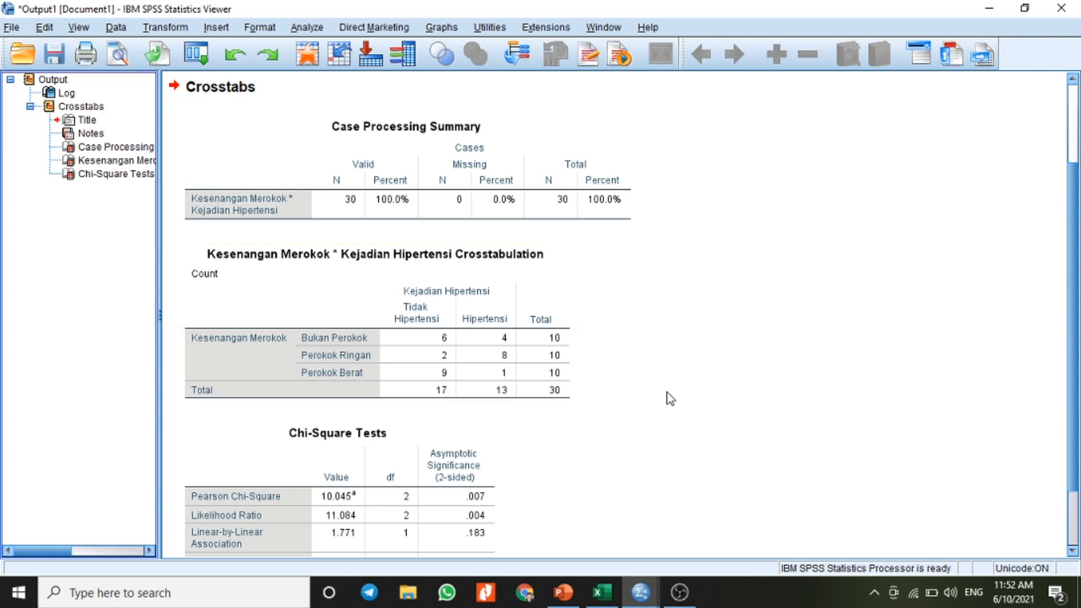
pyautogui.scroll(3, 1074, 151)
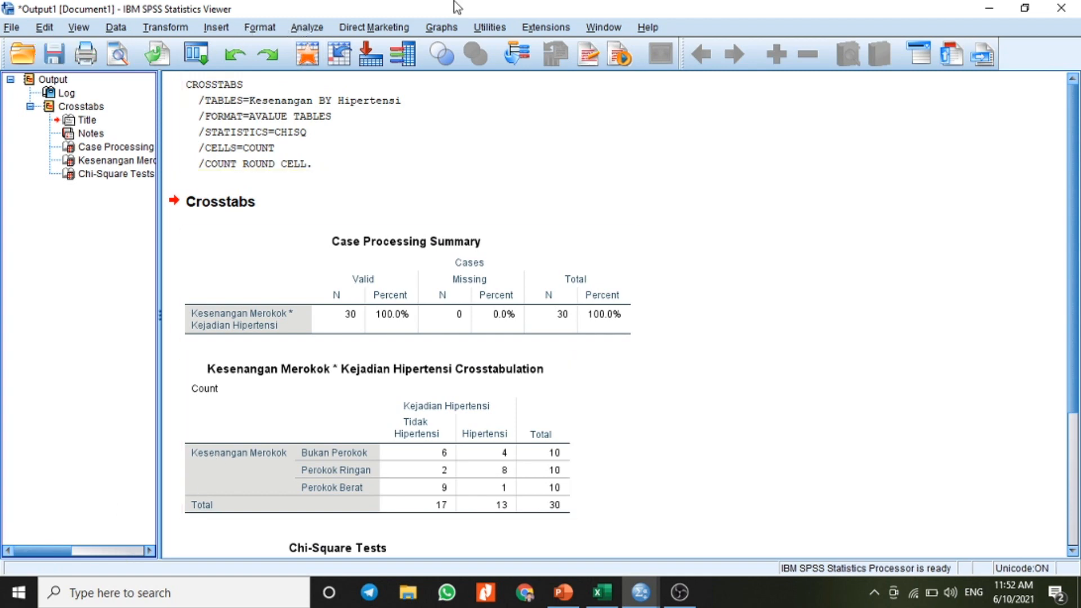
pyautogui.moveTo(656, 598)
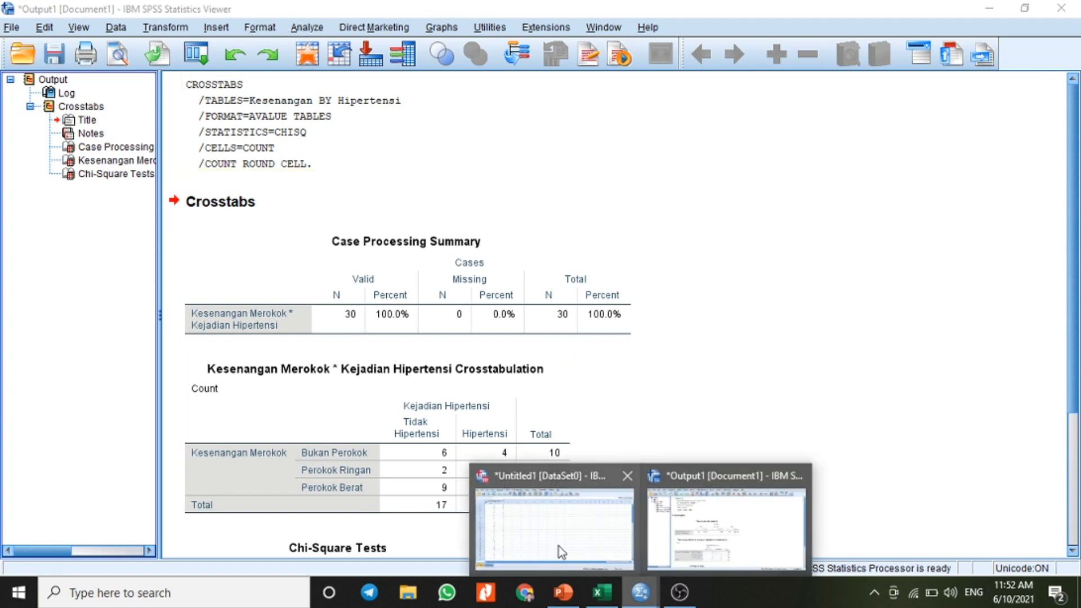
pyautogui.moveTo(557, 547)
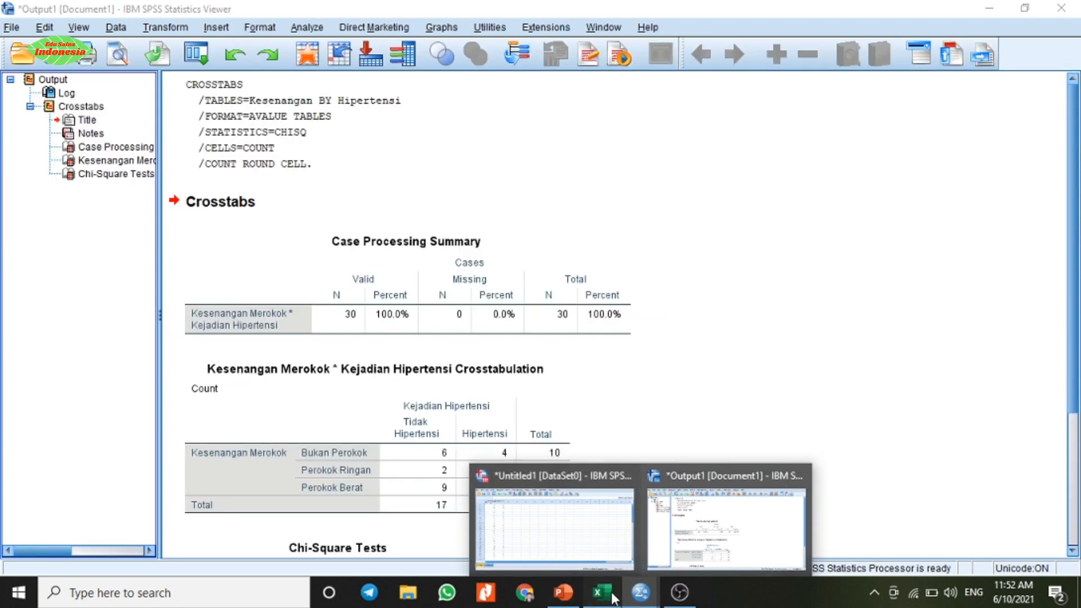
pyautogui.click(602, 593)
pyautogui.click(105, 548)
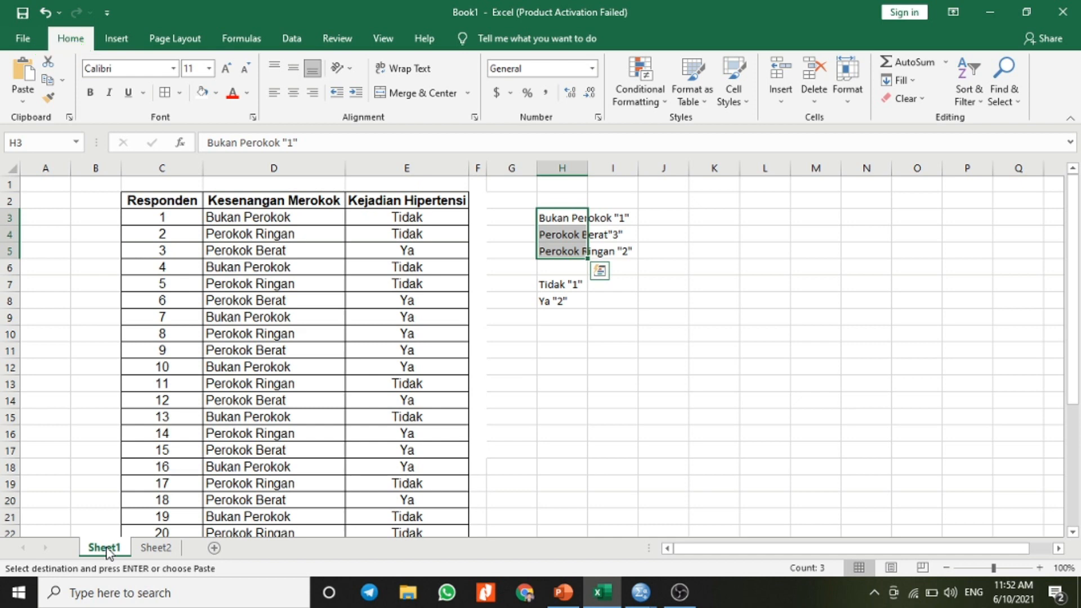
pyautogui.click(642, 590)
pyautogui.click(697, 543)
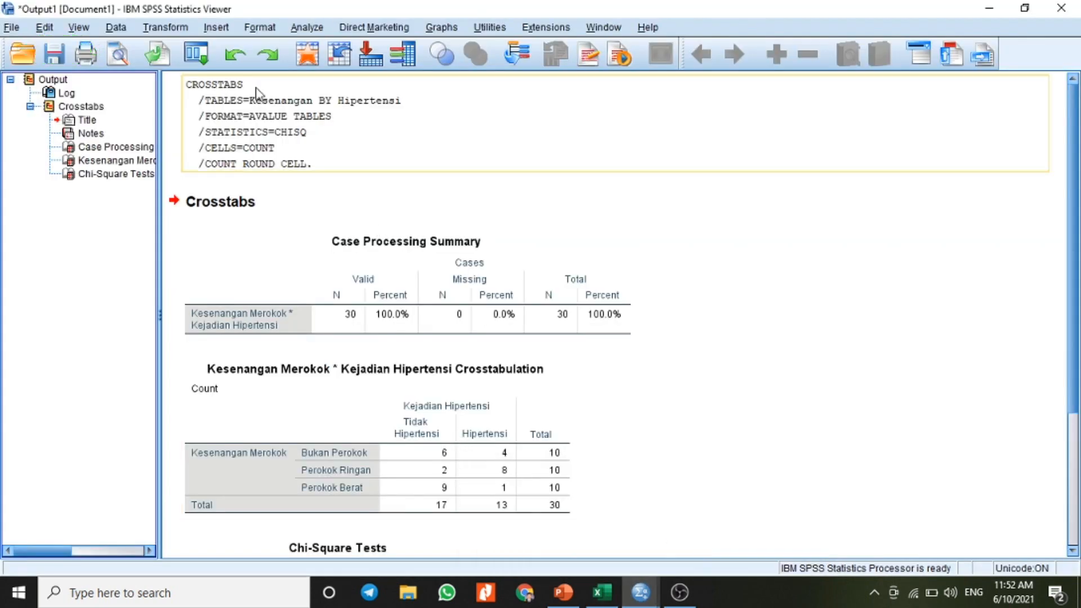
# Step: Check the value labels of the Hipertensi variable in the SPSS dataset's variable definitions
pyautogui.click(621, 596)
pyautogui.click(564, 549)
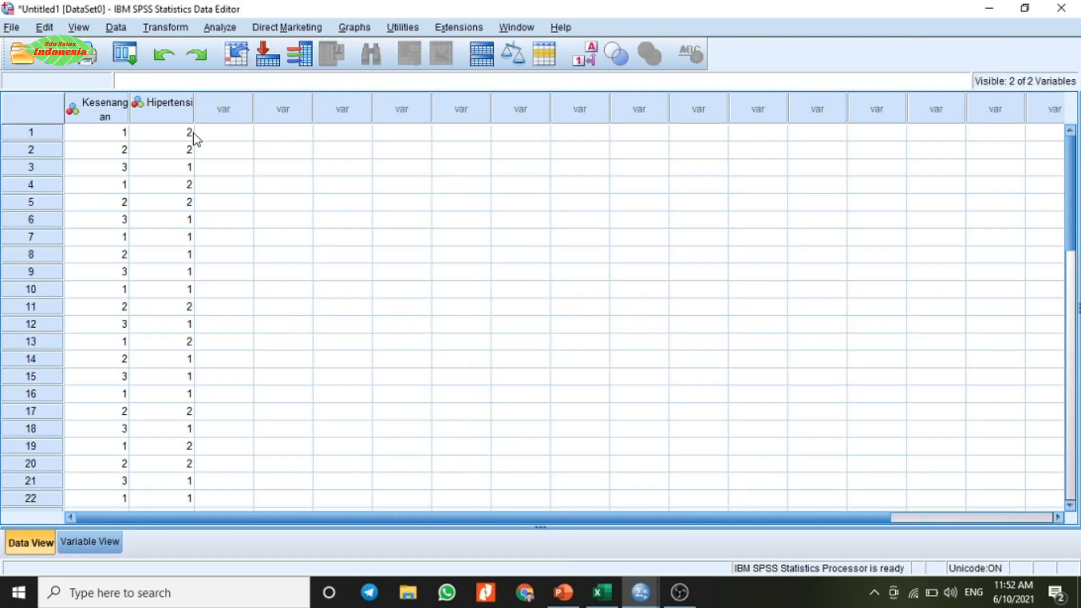
pyautogui.click(93, 541)
pyautogui.click(426, 117)
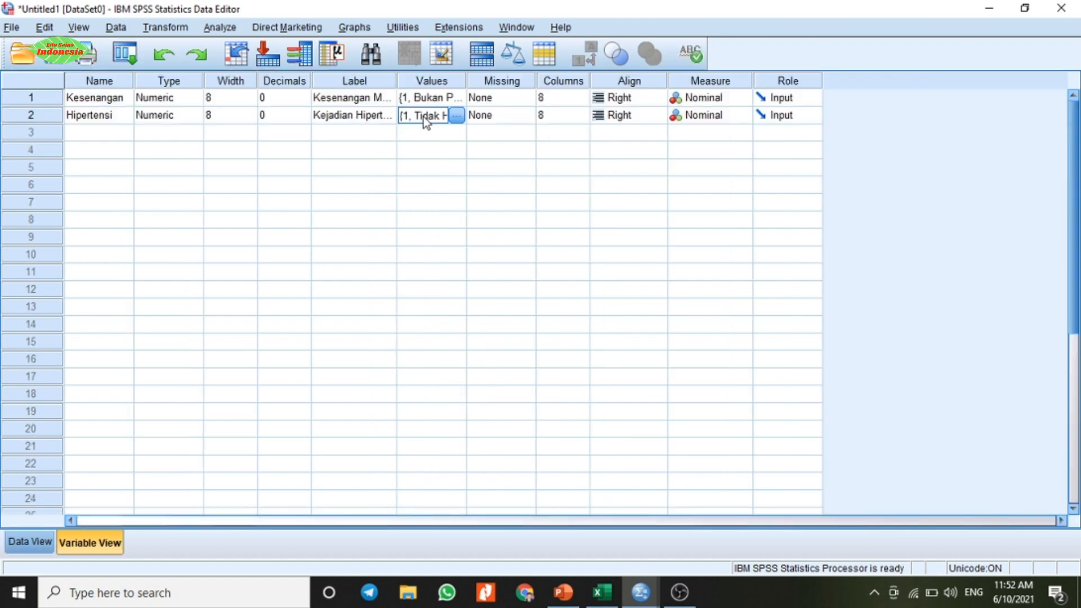
pyautogui.click(458, 116)
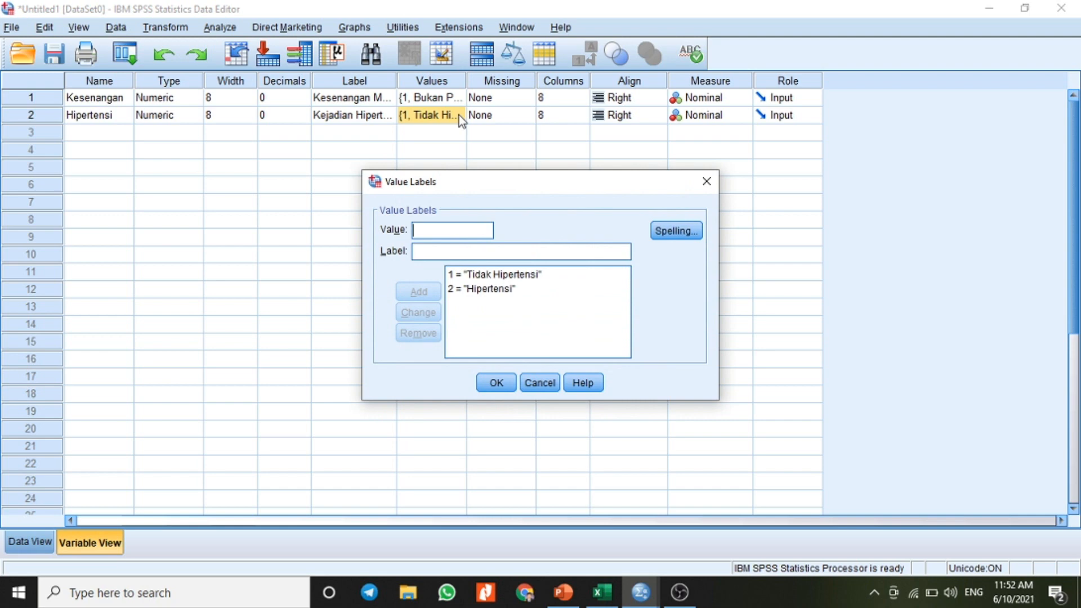
pyautogui.click(498, 386)
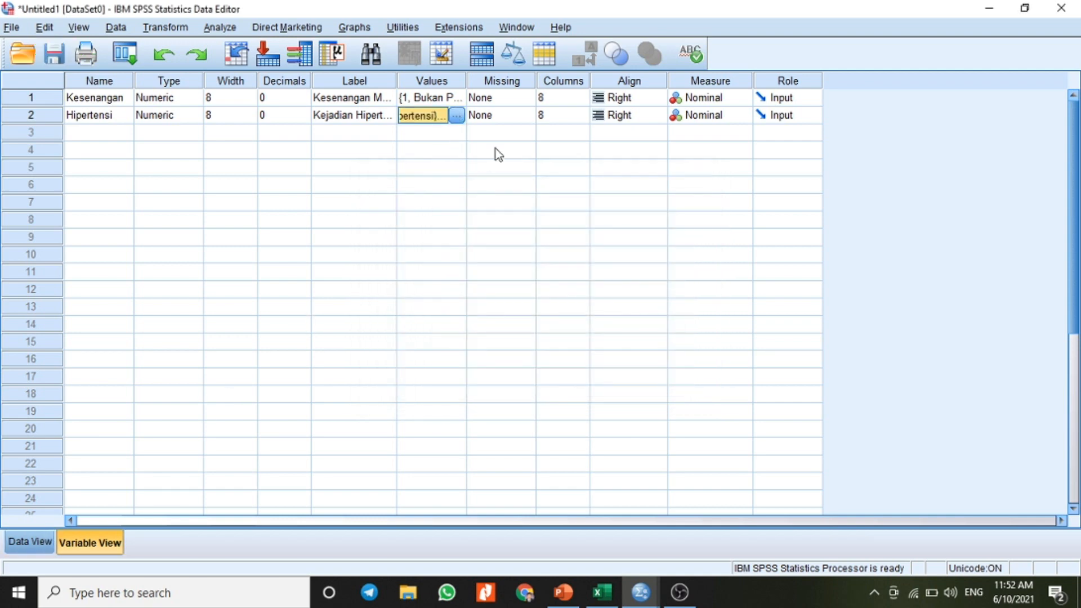
pyautogui.click(457, 114)
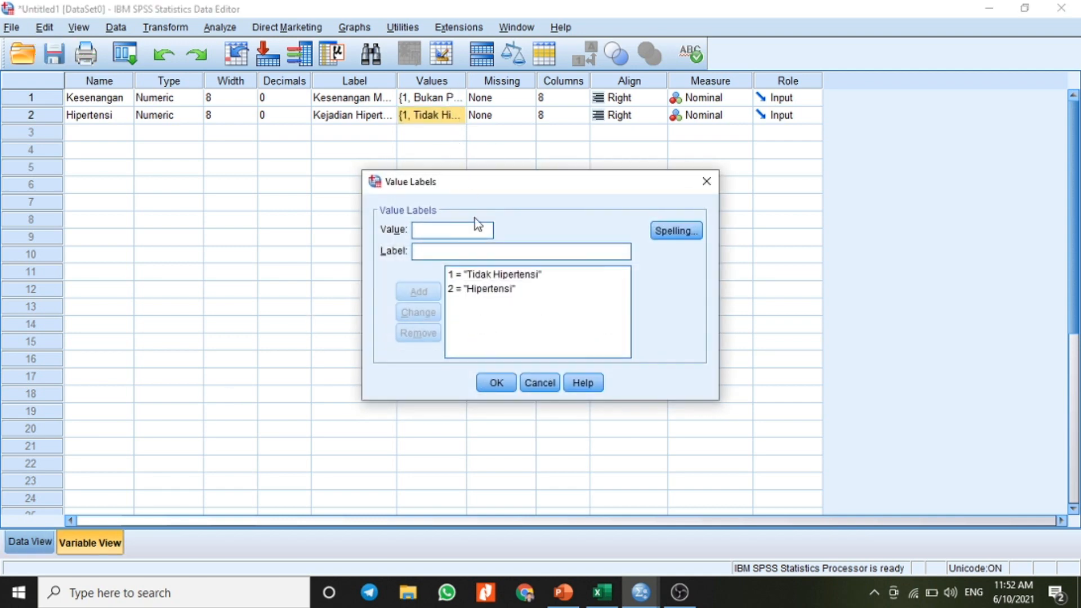
pyautogui.click(497, 382)
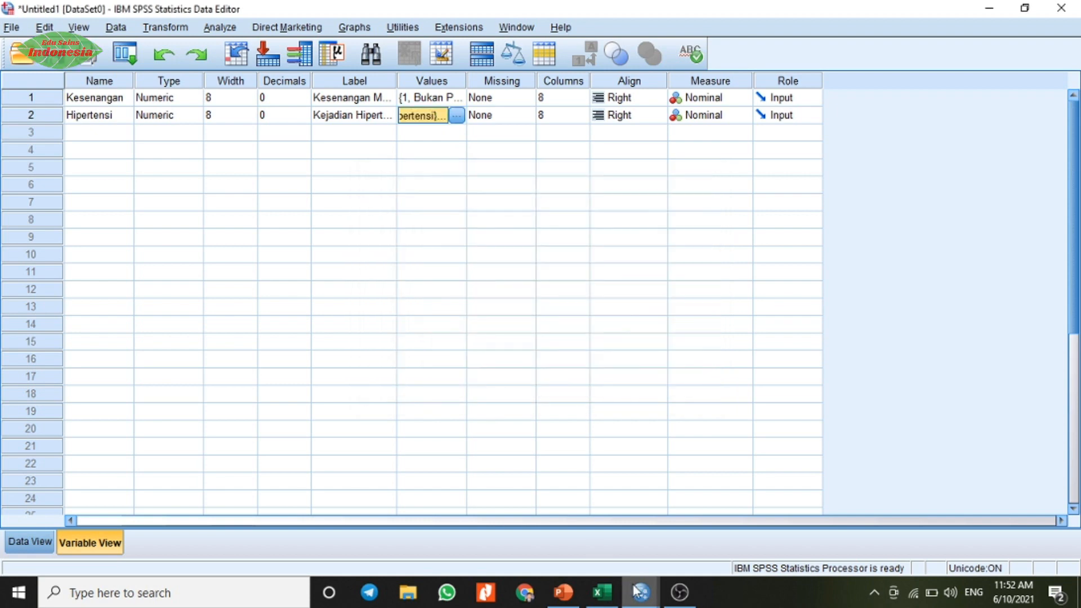
# Step: Return to the SPSS output and examine the crosstabulation and Chi-Square Tests tables
pyautogui.moveTo(639, 591)
pyautogui.click(715, 535)
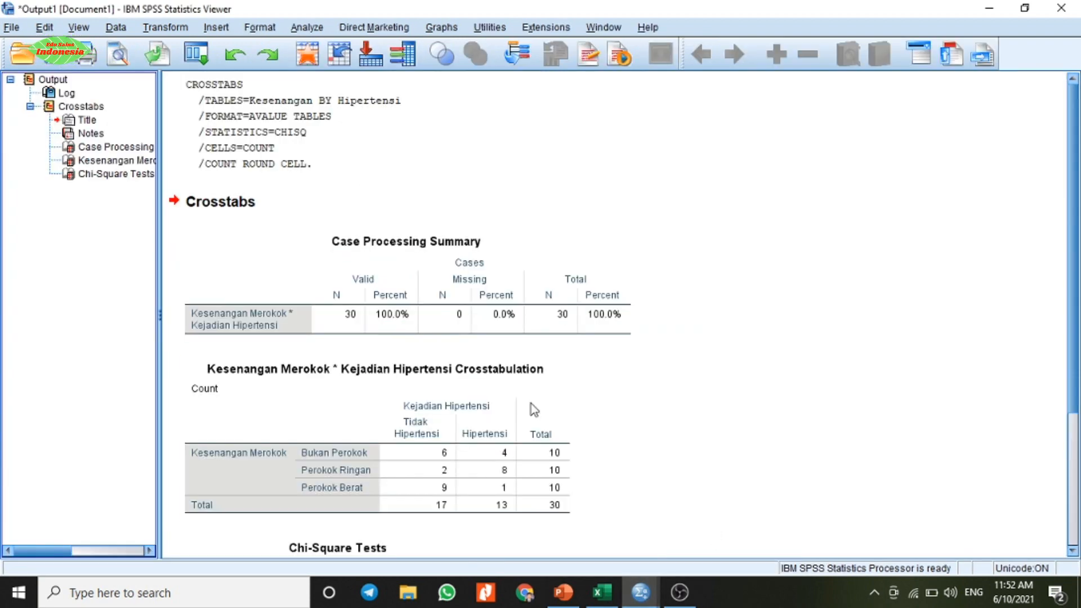
pyautogui.moveTo(1070, 268); pyautogui.dragTo(1075, 407)
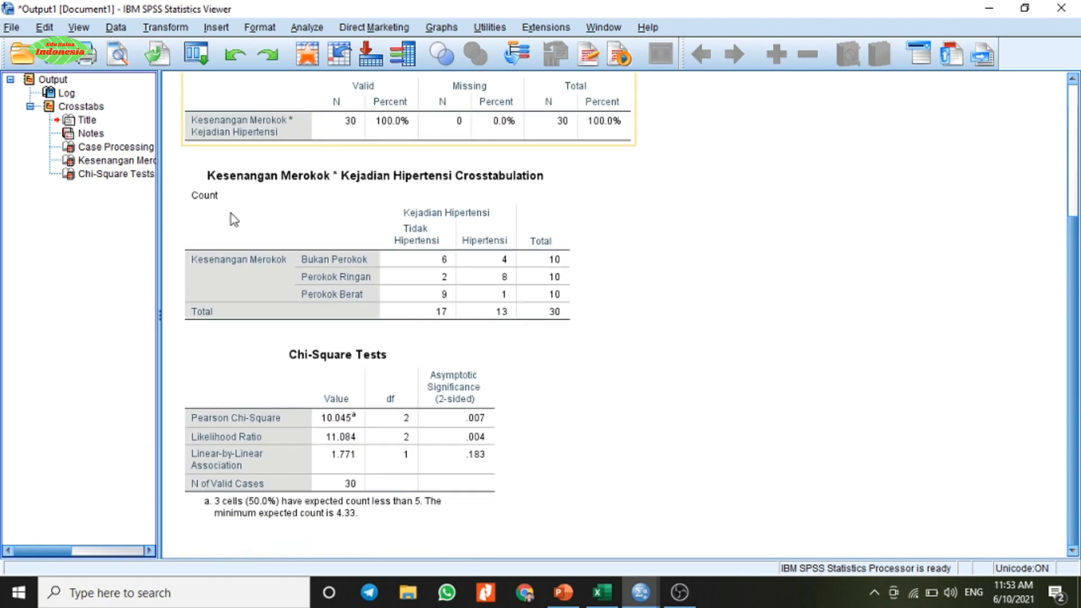